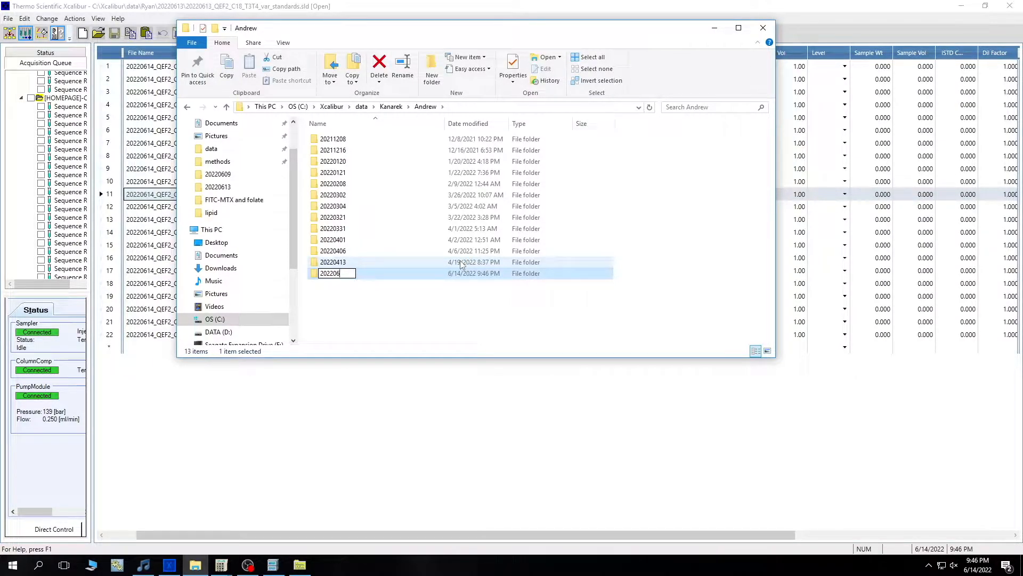
- Name the new data folder 20220614
key(BackSpace)
key(BackSpace)
text(13)
key(Return)
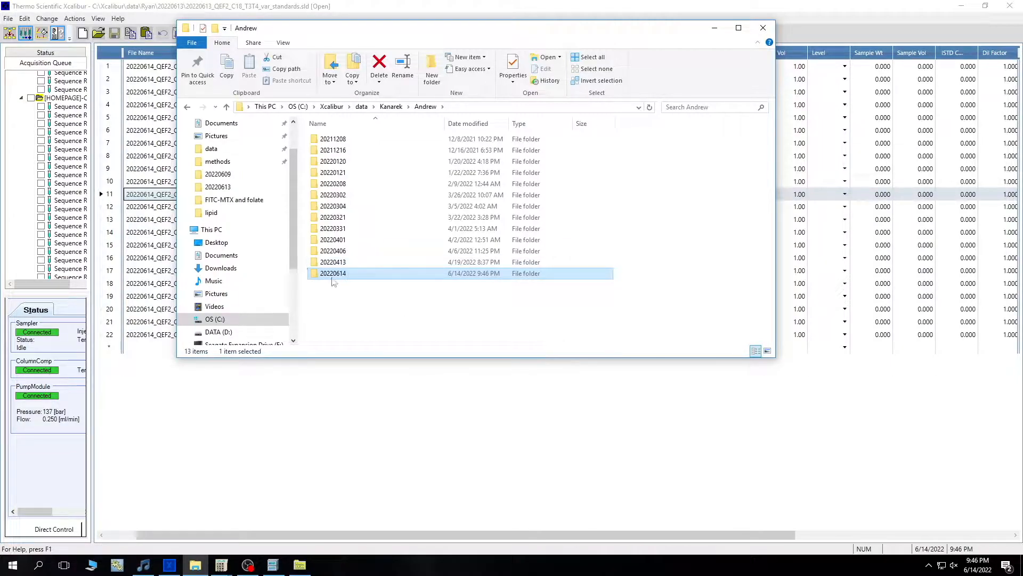
- Switch to Xcalibur and start a new sequence with the base file name 20220614_QEF2_C18_CalibrationCurveTest
click(714, 28)
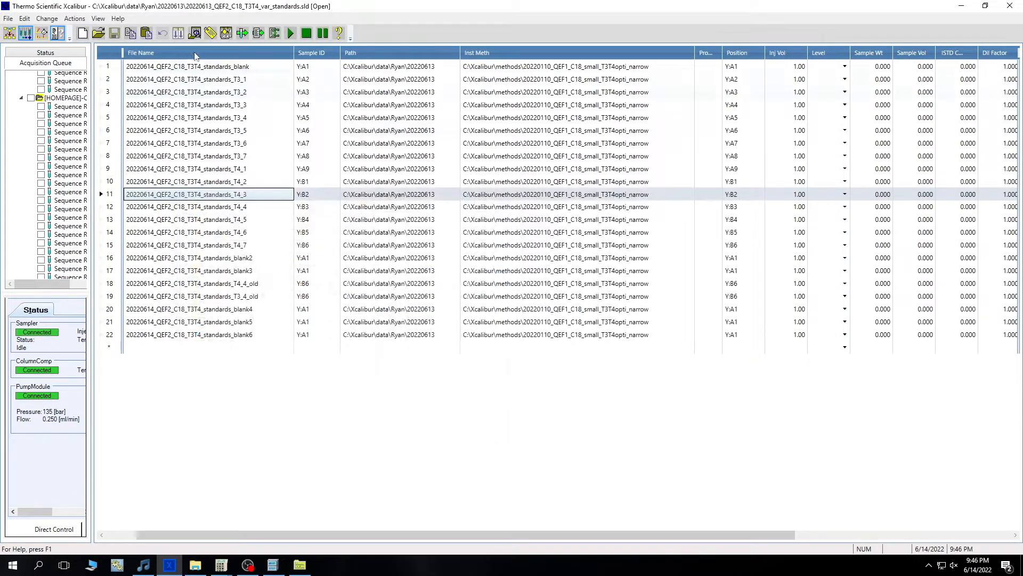
click(84, 34)
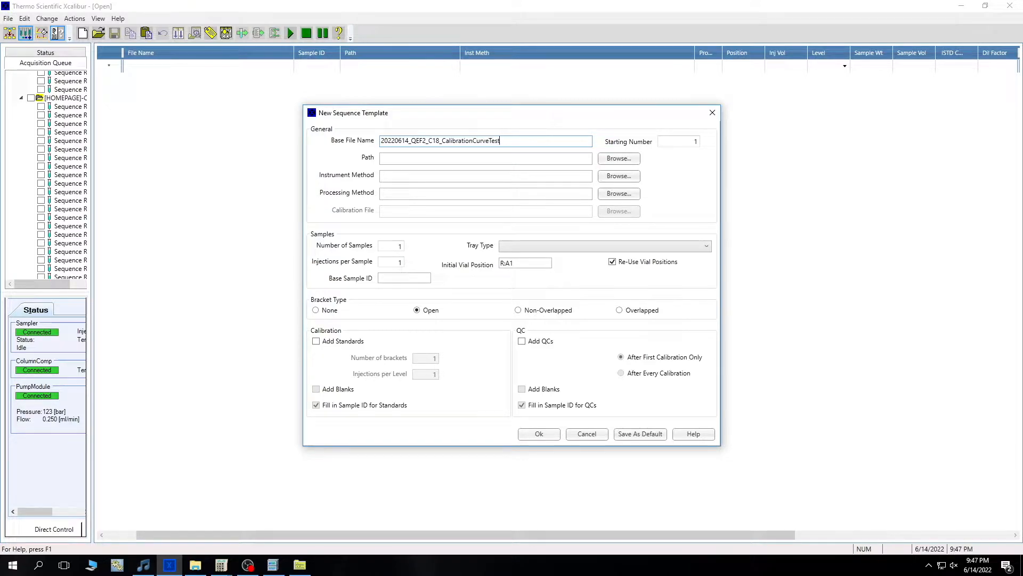
text(A)
- Set the sequence's data path to the 20220614 folder inside the researcher's own directory under C:\Xcalibur\data
click(619, 158)
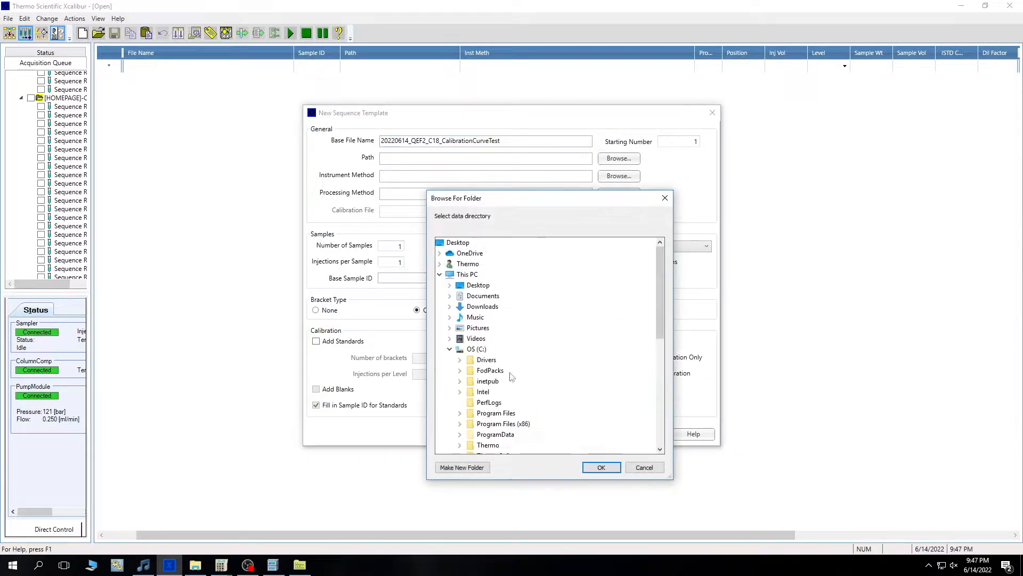
drag(660, 308, 660, 350)
click(497, 415)
scroll(511, 341, down, 2)
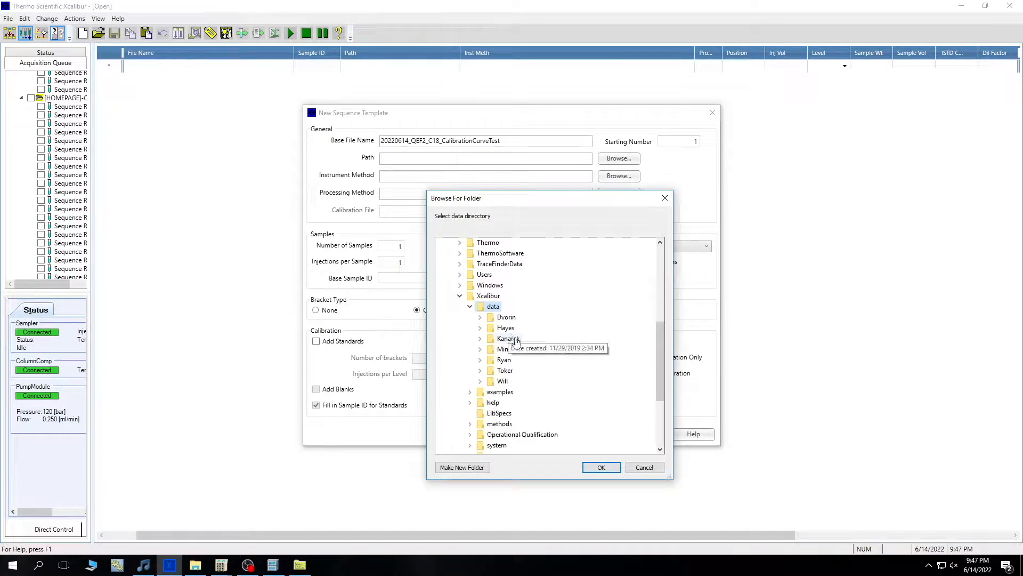
double_click(508, 339)
double_click(521, 349)
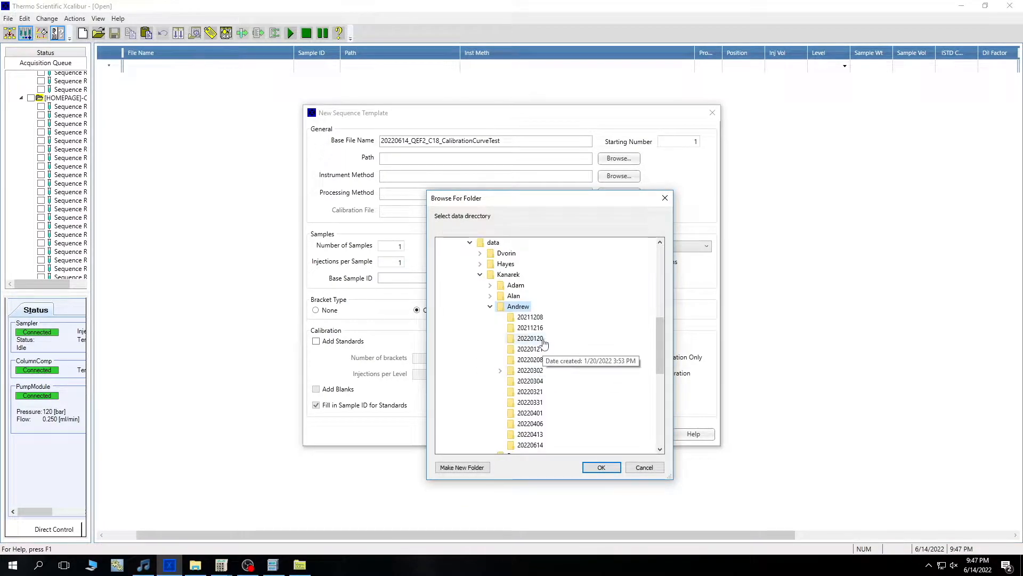
click(530, 413)
click(601, 467)
- Choose 2010326_C18small_general from C:\Xcalibur\methods as the instrument method
click(619, 176)
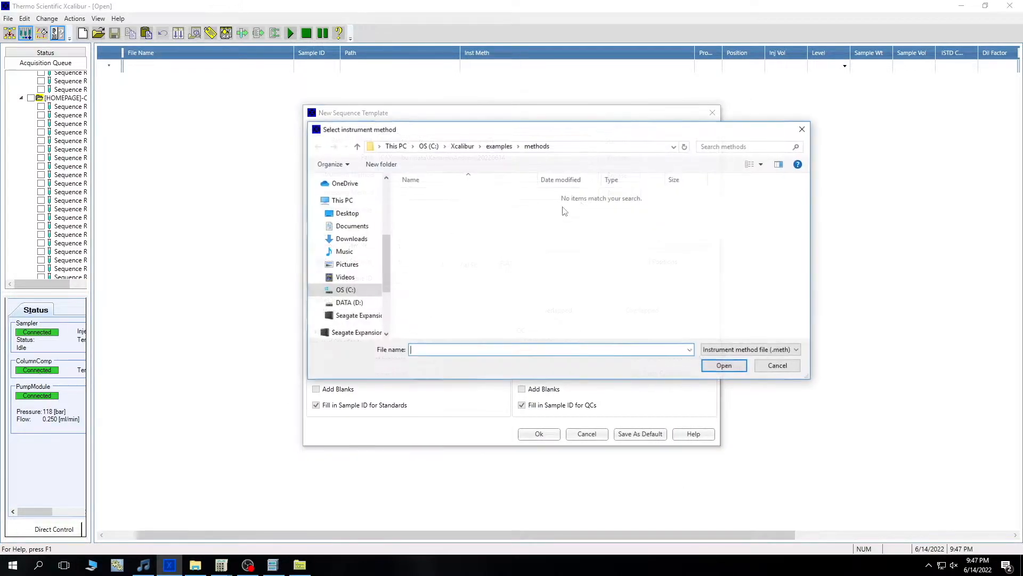
drag(389, 261, 394, 282)
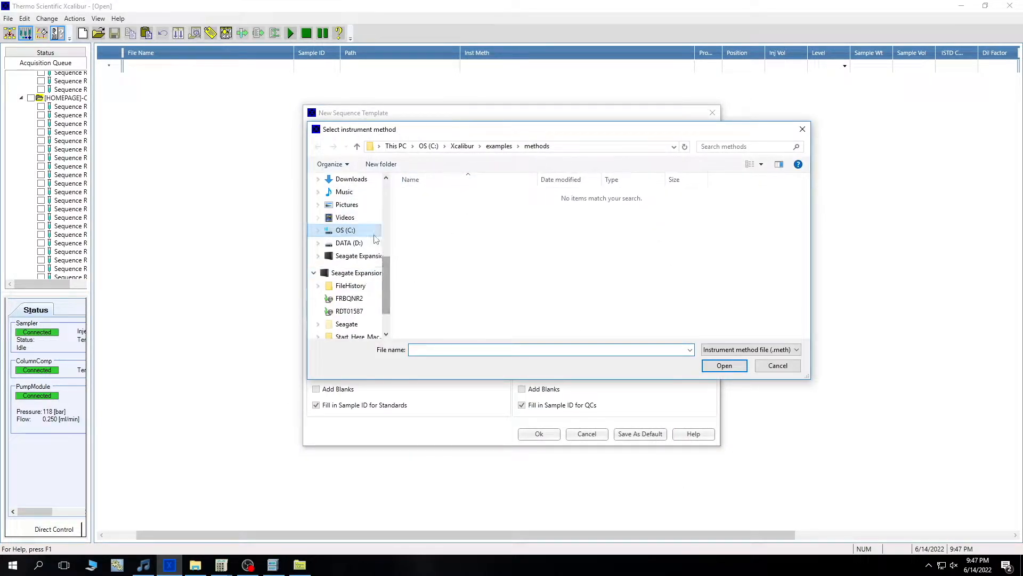
click(373, 232)
double_click(445, 333)
double_click(445, 240)
scroll(516, 249, down, 2)
scroll(516, 249, down, 5)
click(450, 278)
click(721, 365)
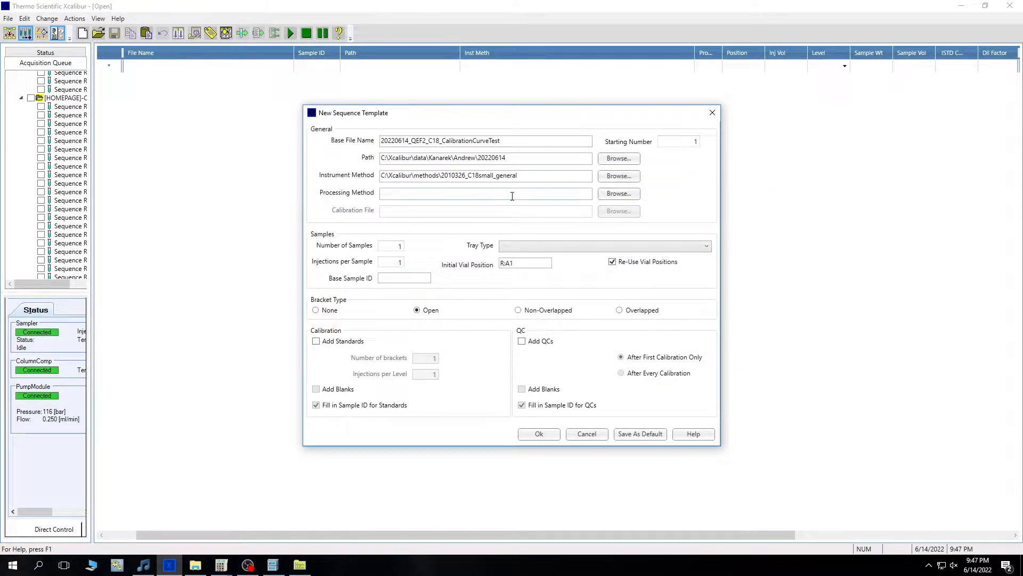
- Set tray type R with initial vial position R:A1 and 24 samples, and create the sequence
click(524, 246)
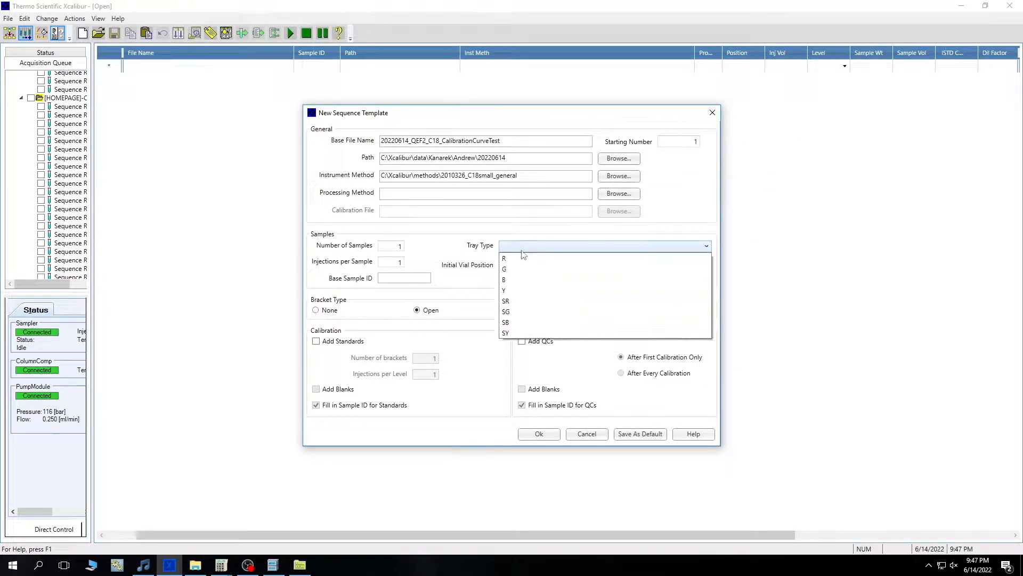
click(521, 255)
click(521, 263)
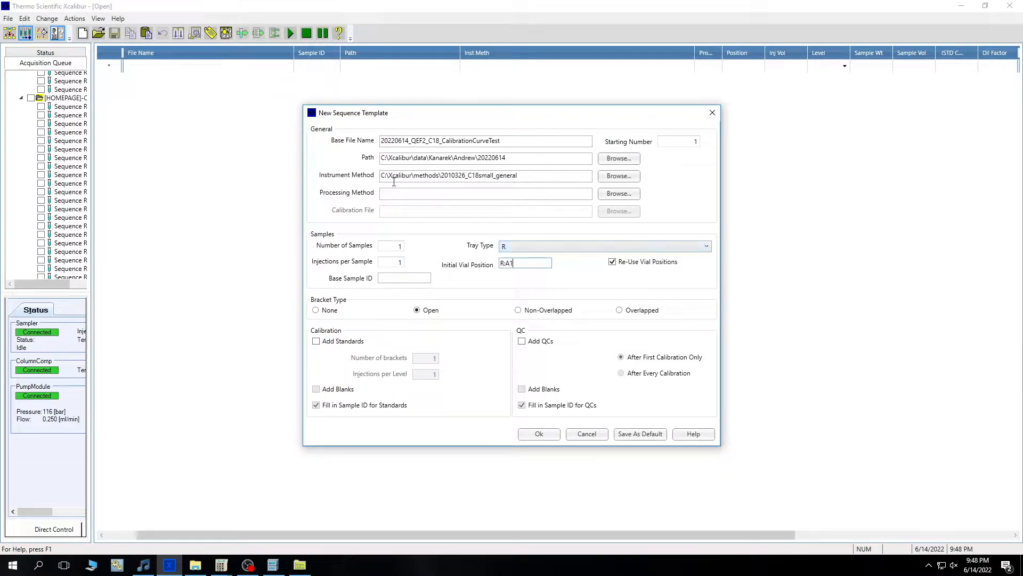
key(Tab)
text(2)
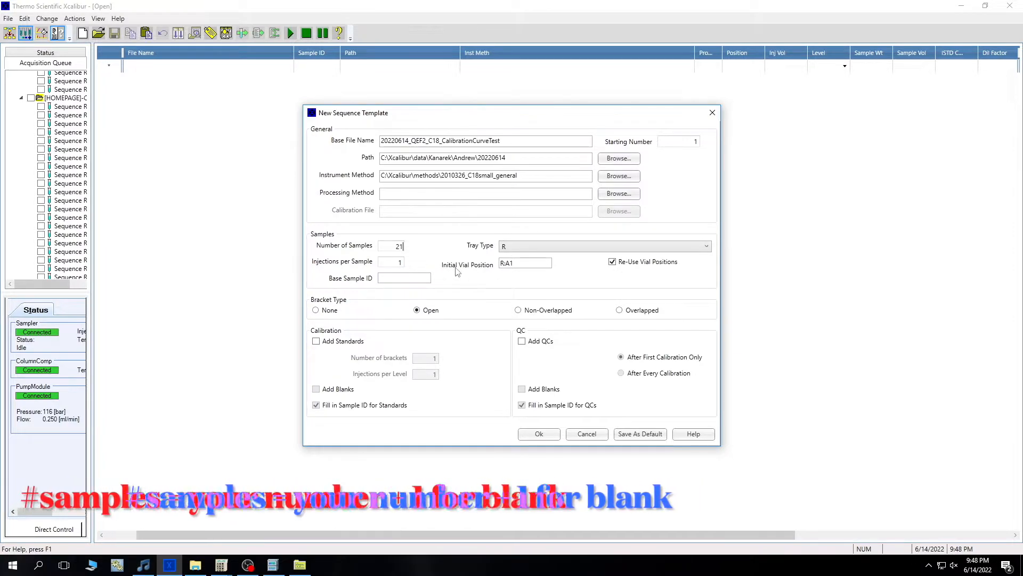
text(1)
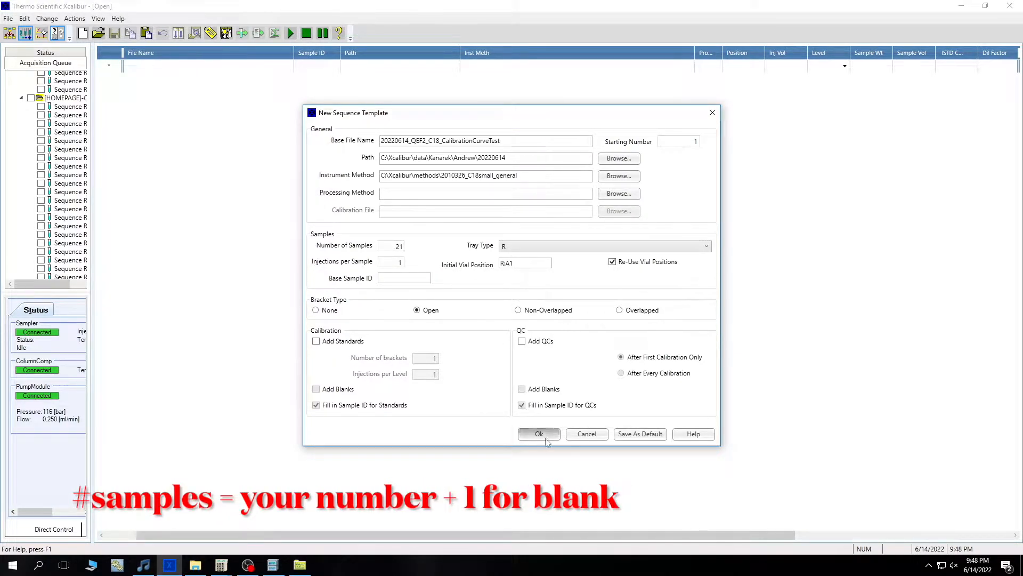
drag(394, 247, 461, 248)
click(538, 434)
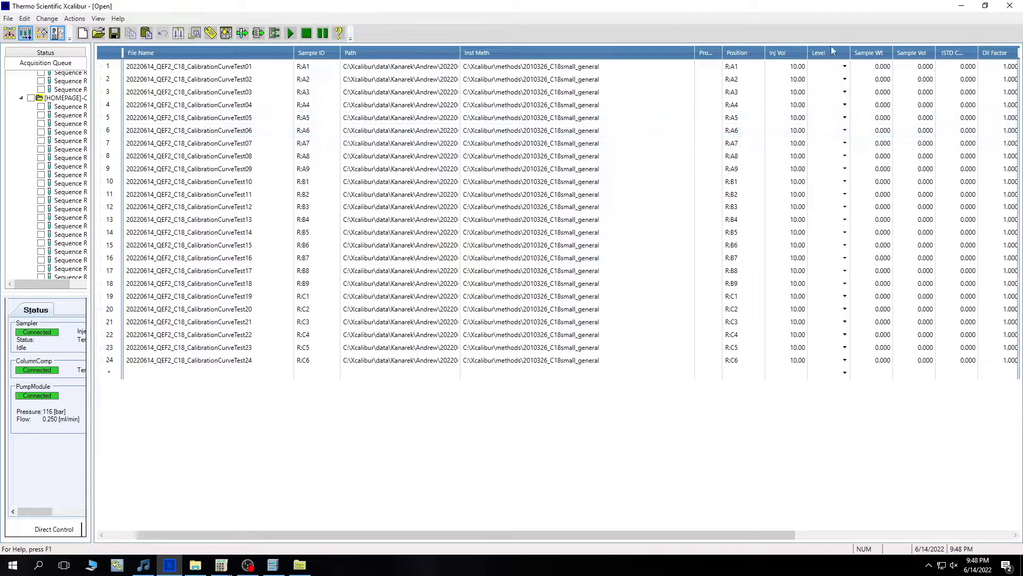
- Set the injection volume to 1.00 in row 1 and fill it down to all rows
click(789, 66)
text(1.00)
key(Return)
click(785, 53)
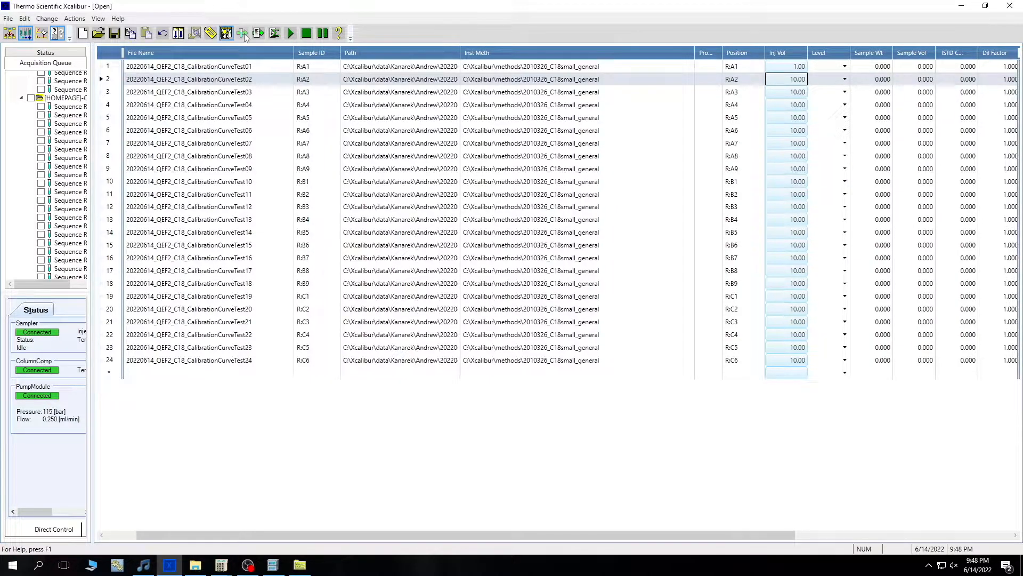
click(178, 33)
click(442, 396)
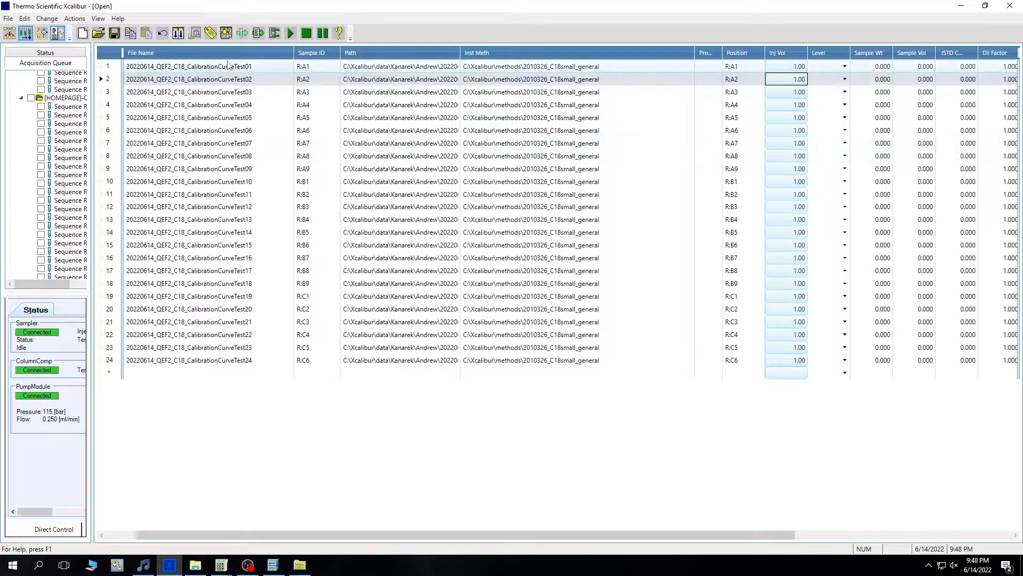
- Rename the file in row 1 as 20220614_QEF2_C18_CalibrationCurveTest_blank1
click(270, 70)
click(269, 68)
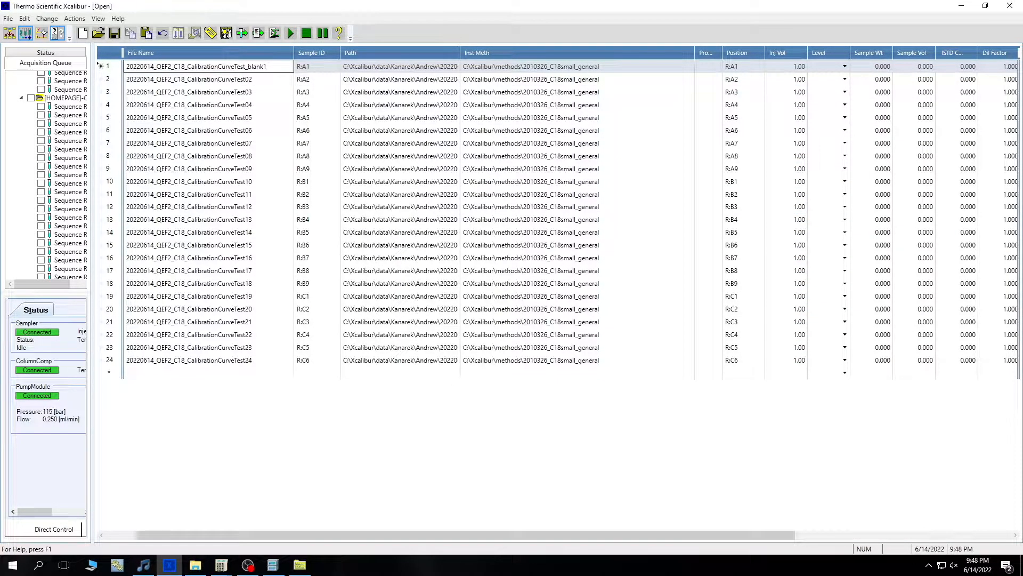
key(Down)
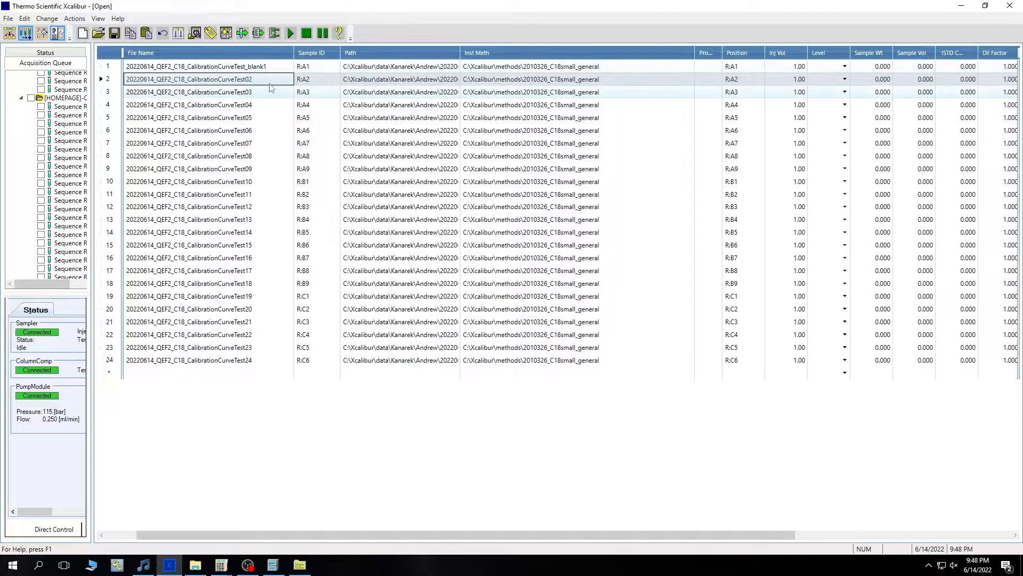
- Rename the file in row 2 as 20220614_QEF2_C18_CalibrationCurveTest_AC01
click(272, 79)
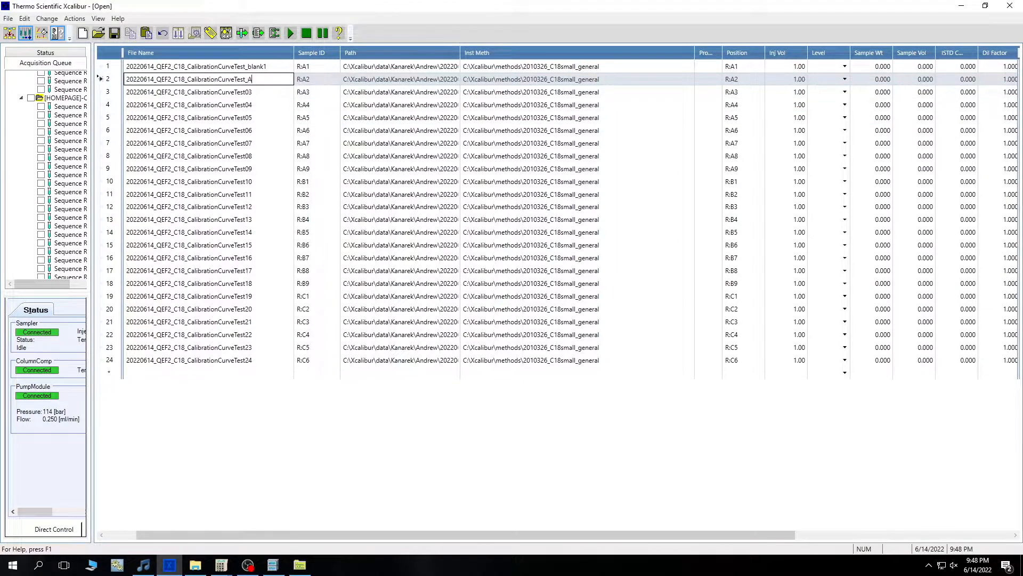
text(_AC01)
key(Down)
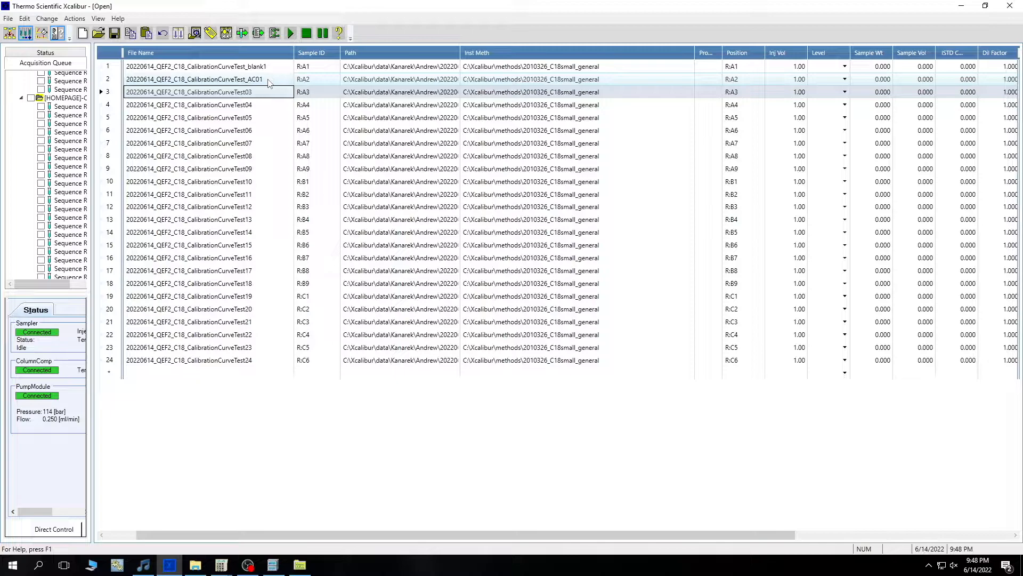
- Fill the file name of row 2 down through rows 3 to 24
key(Up)
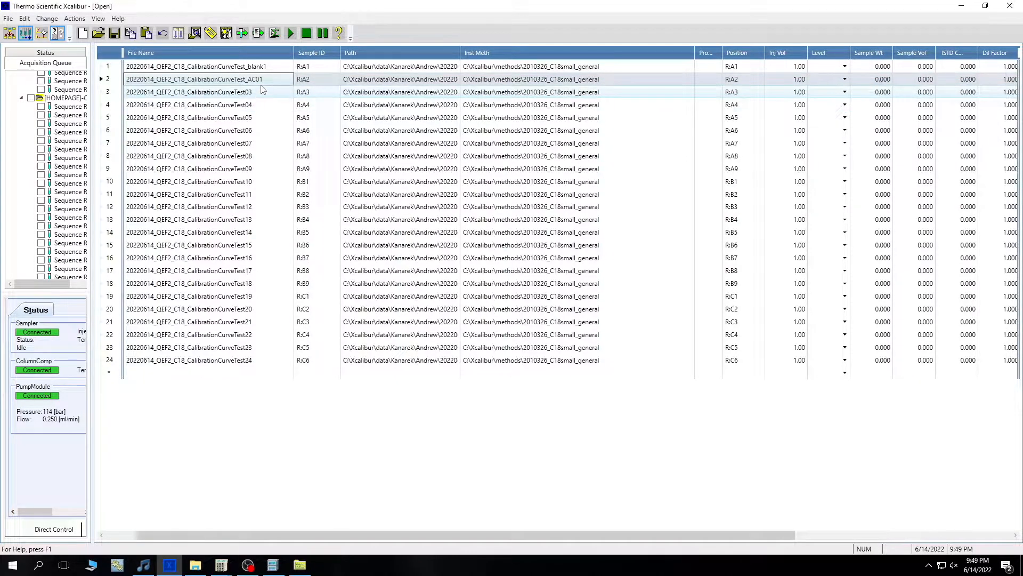
key(shift+Down)
key(shift+Down)
key(shift+Down)
key(shift+Down)
key(shift+Down)
key(shift+Down)
key(shift+Down)
key(shift+Down)
key(shift+Down)
key(shift+Down)
key(shift+Down)
key(shift+Down)
key(shift+Down)
key(shift+Down)
key(shift+Down)
key(shift+Down)
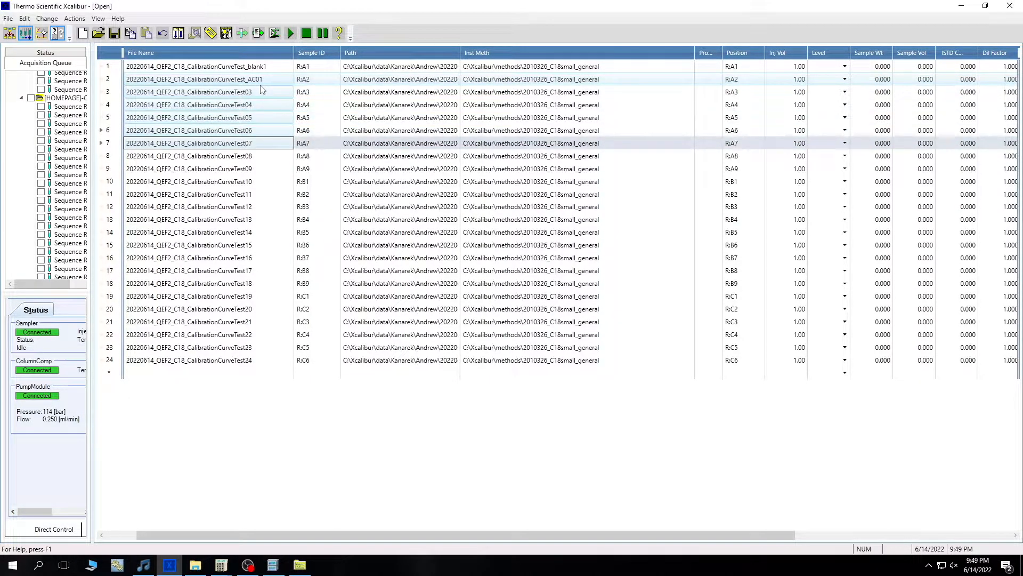
key(shift+Down)
key(shift+Down)
key(shift+Down)
key(shift+Down)
key(shift+Down)
key(shift+Down)
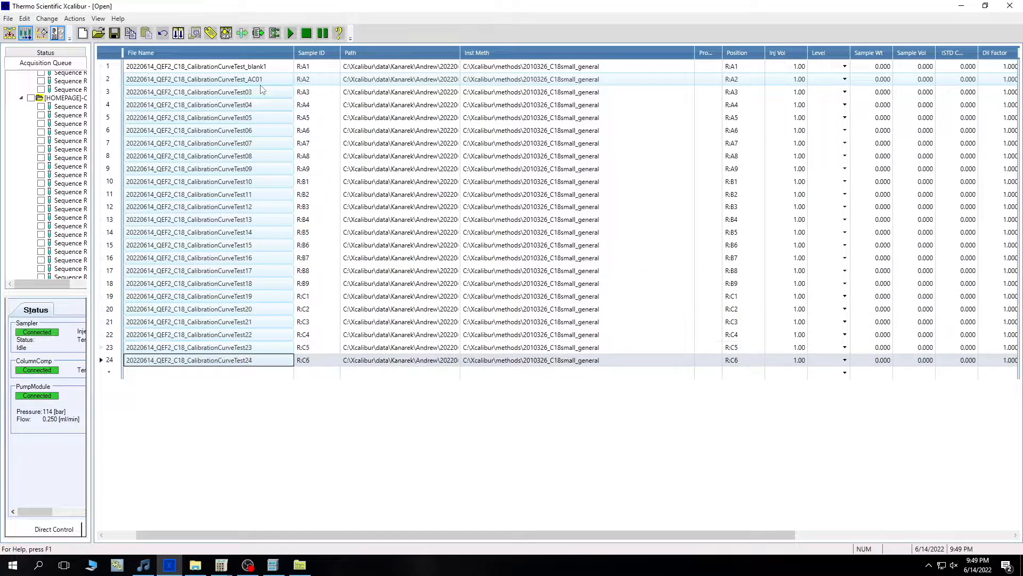
click(179, 33)
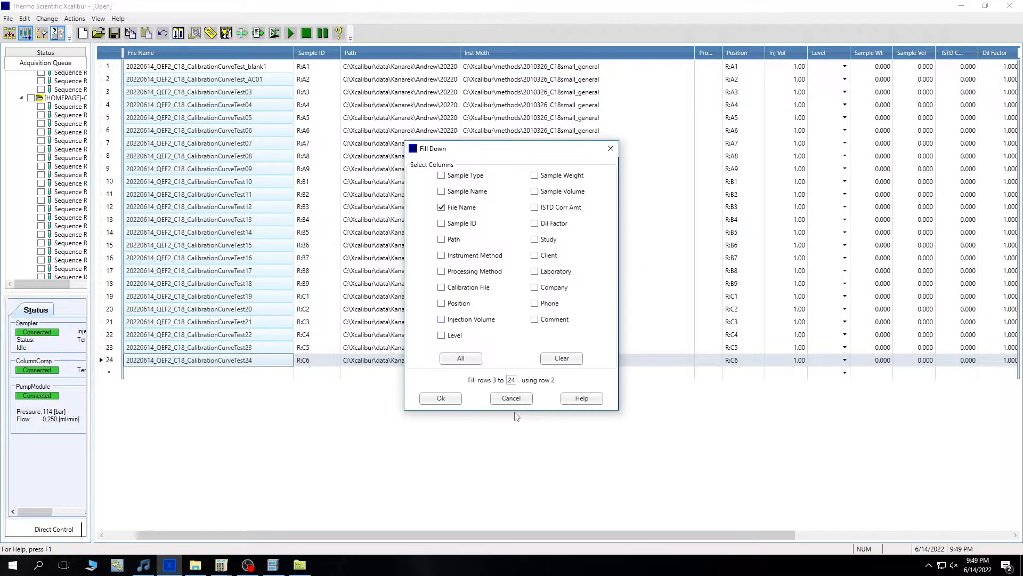
click(442, 400)
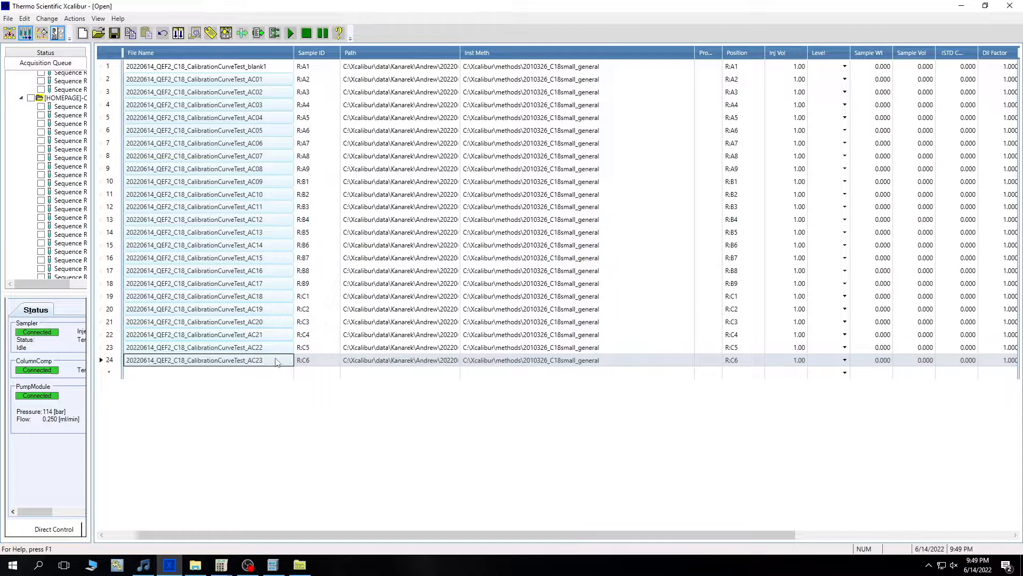
- Append _P1x, _P03x and _P01x to the AC21, AC22 and AC23 file names respectively
double_click(278, 334)
text(_P1x)
key(Return)
double_click(277, 346)
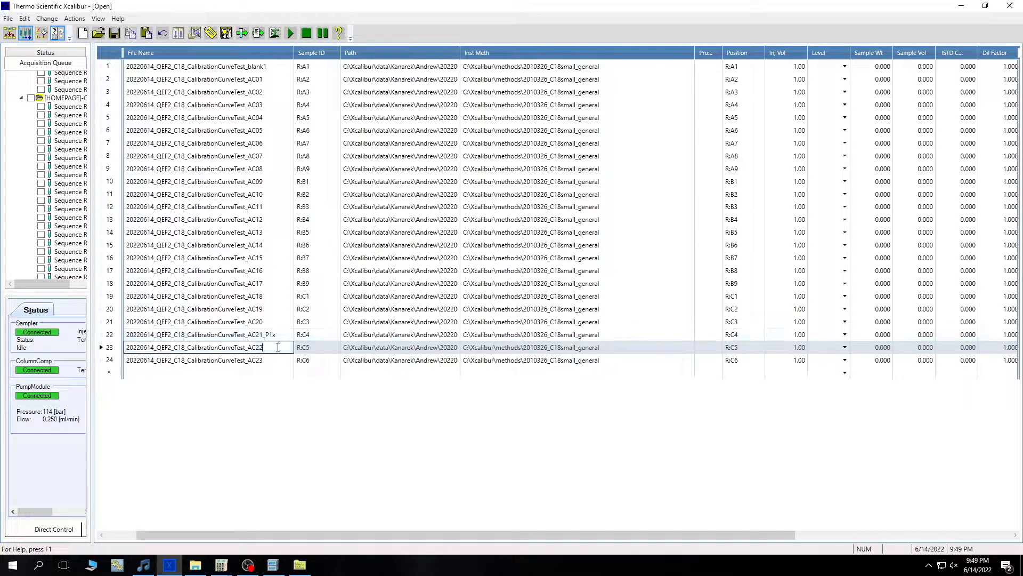
text(_P03x)
key(Return)
double_click(276, 359)
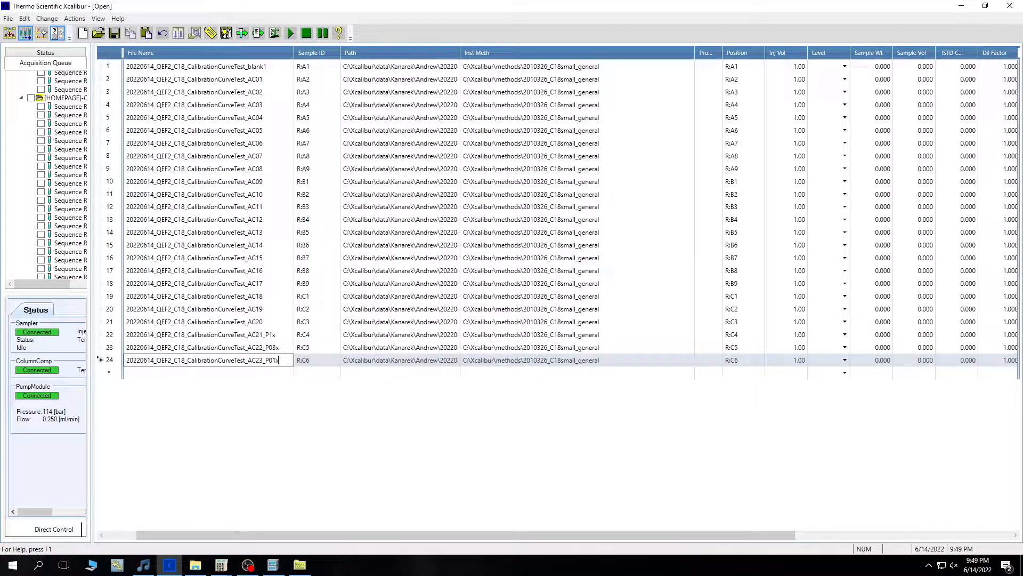
key(Return)
- Insert two additional blank rows above the AC01 sample
click(267, 232)
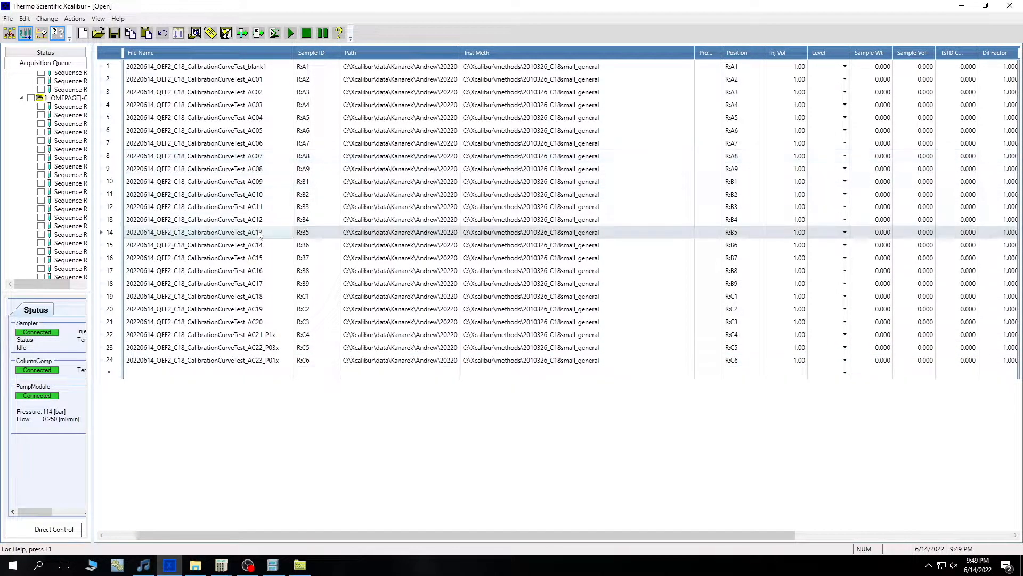
right_click(288, 80)
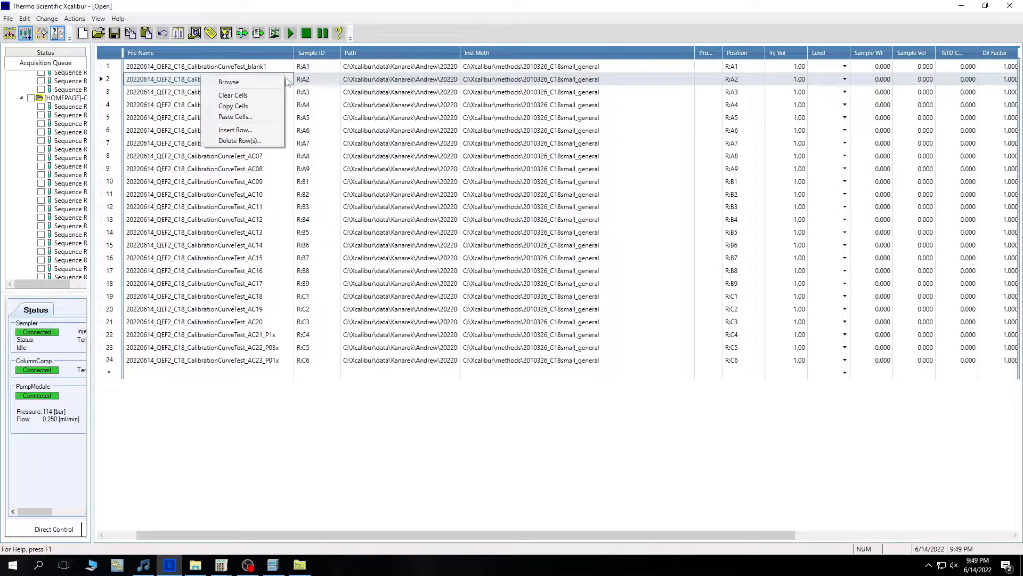
click(234, 129)
key(Return)
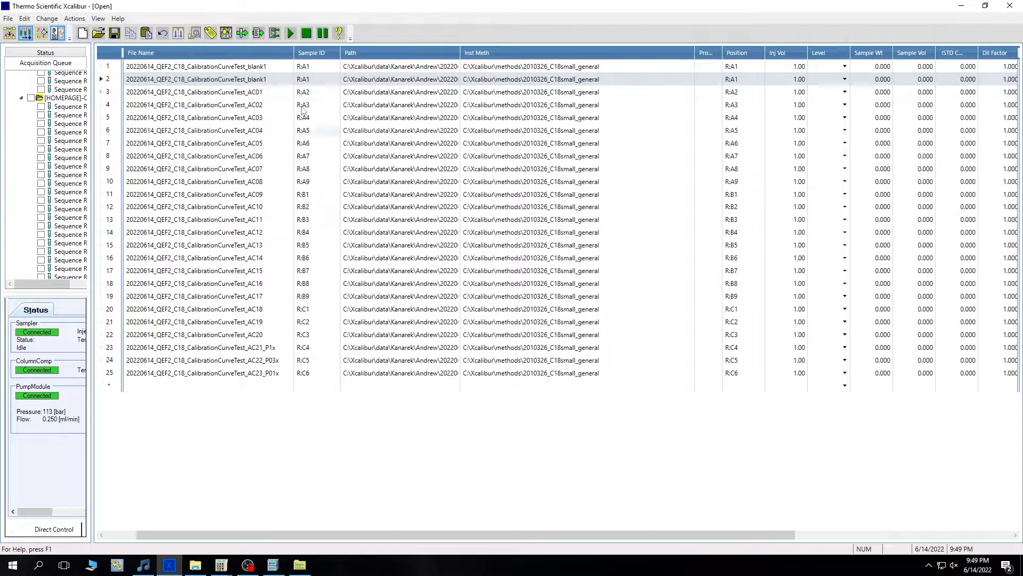
right_click(190, 90)
click(223, 143)
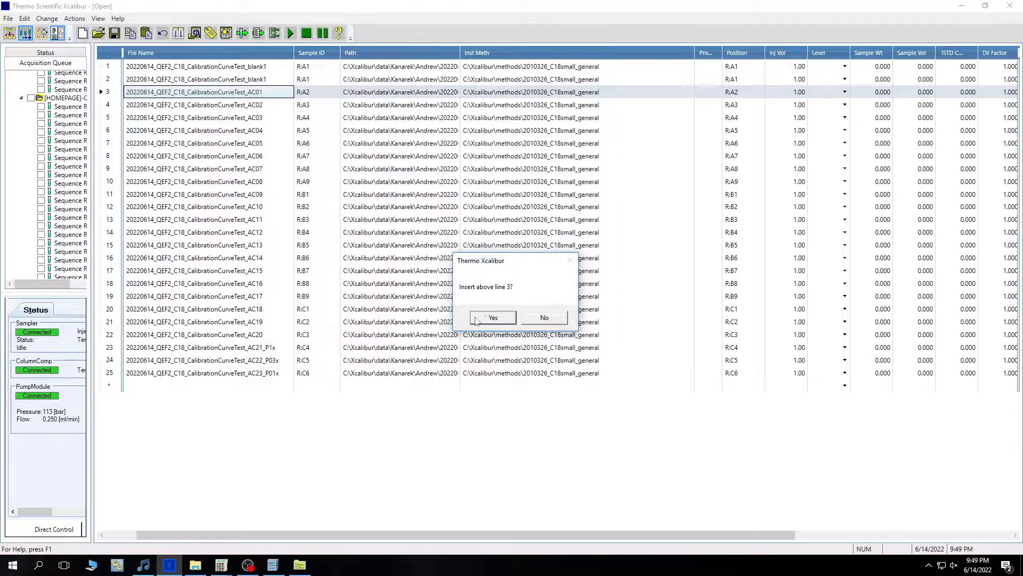
key(Return)
- Change the file name endings of the blanks in rows 2 and 3 to blank2 and blank3
click(283, 80)
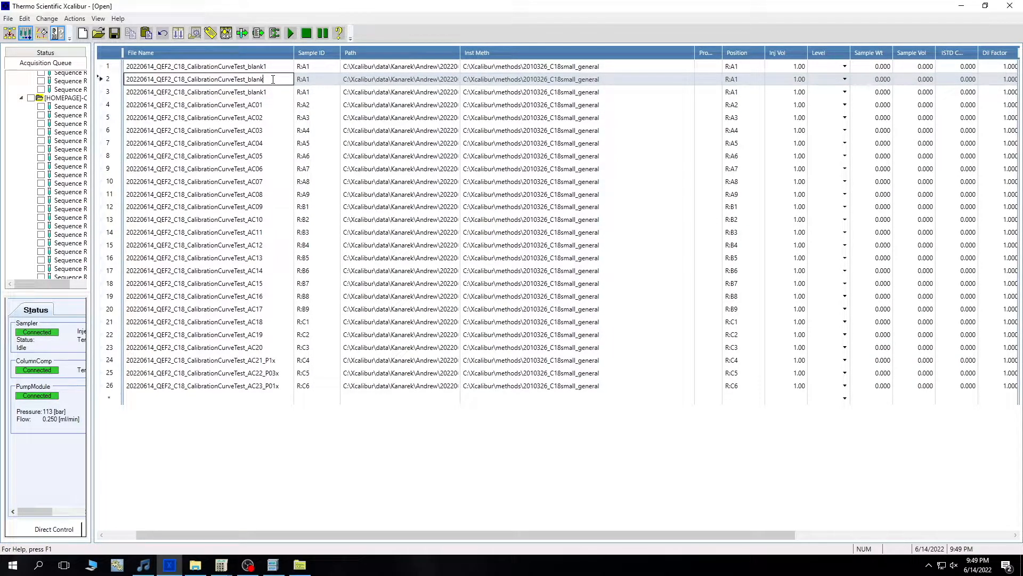
text(2)
key(Return)
click(273, 92)
key(BackSpace)
text(3)
key(Return)
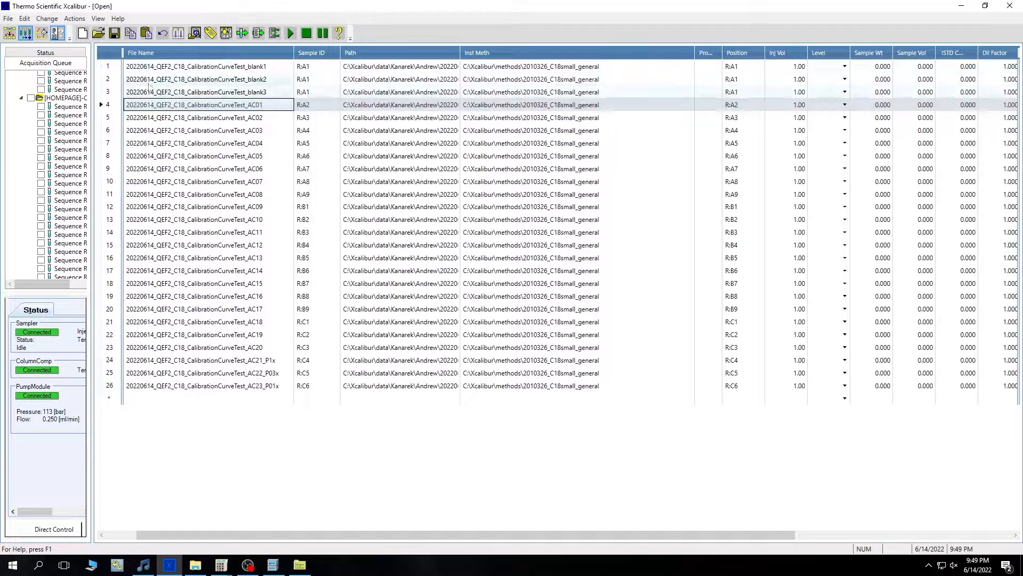
- Copy the blank1 row into new rows 27 and 28 at the end of the sequence, with row 28's file name ending in blank2
click(100, 67)
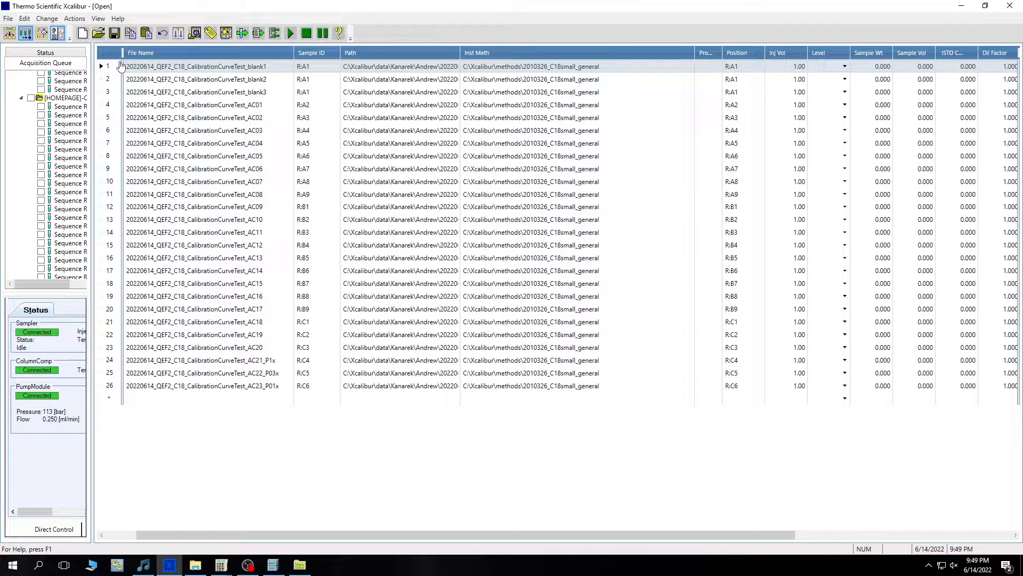
click(99, 67)
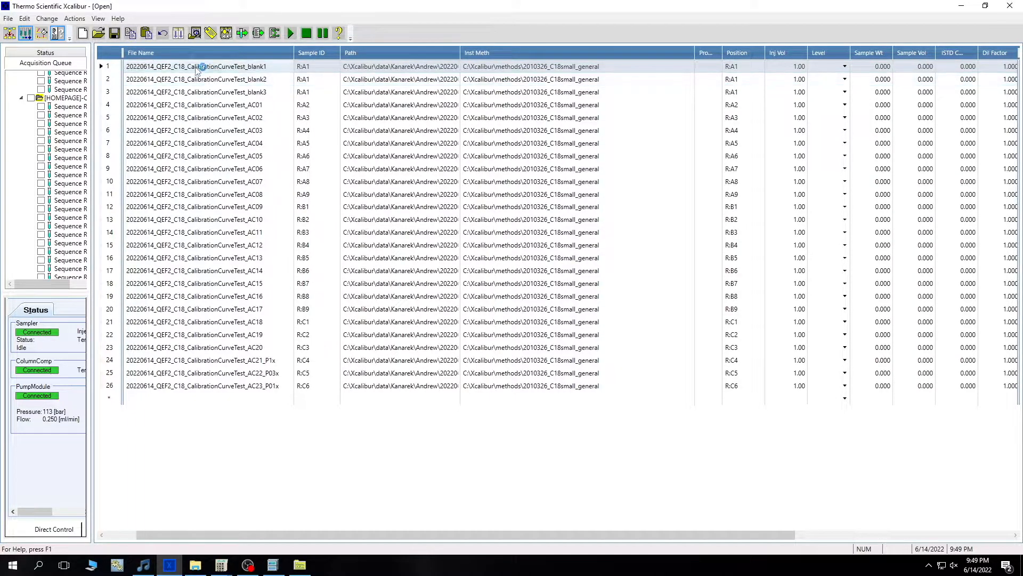
right_click(215, 66)
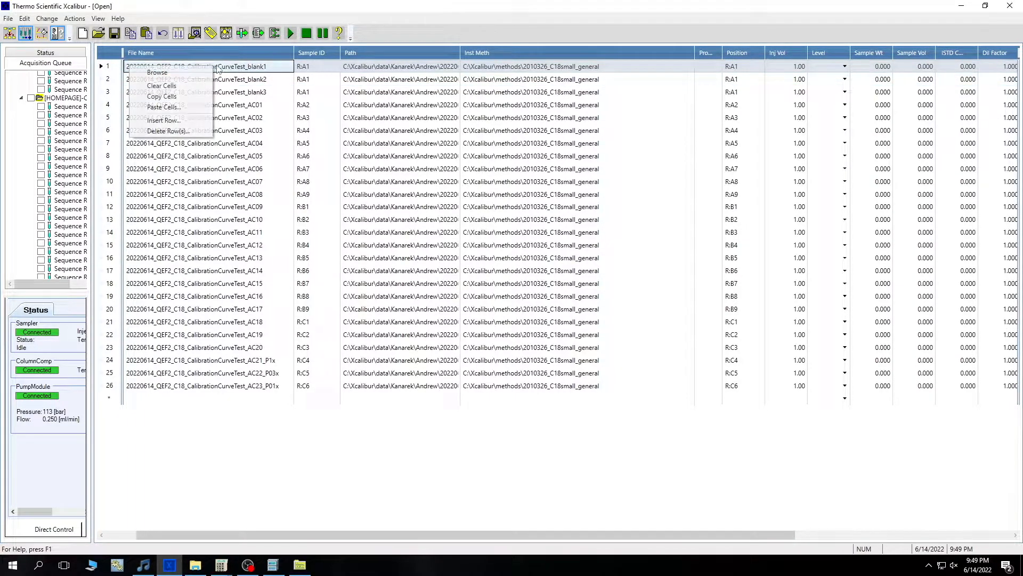
click(177, 97)
right_click(224, 399)
click(208, 405)
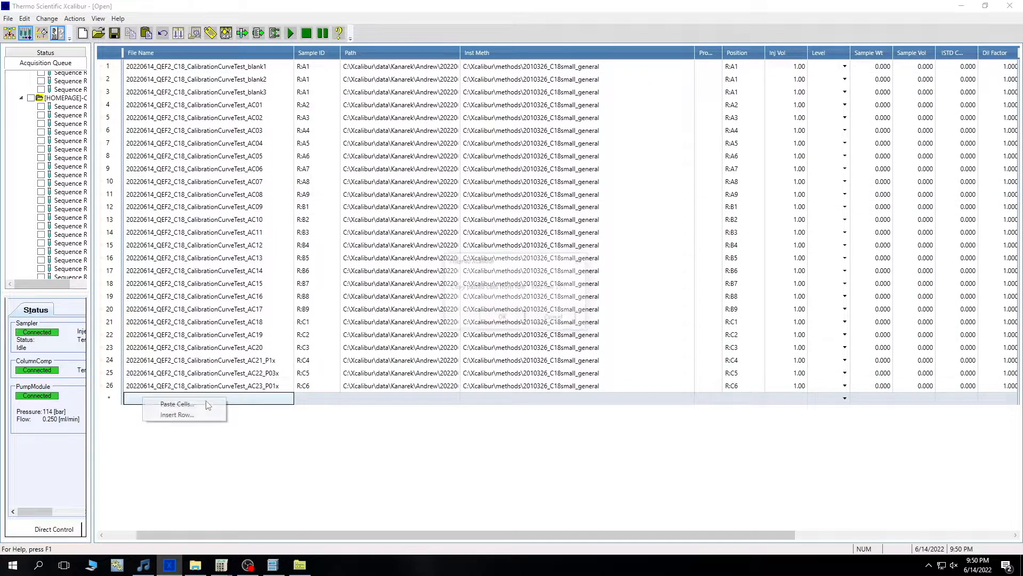
click(497, 320)
right_click(250, 411)
click(243, 417)
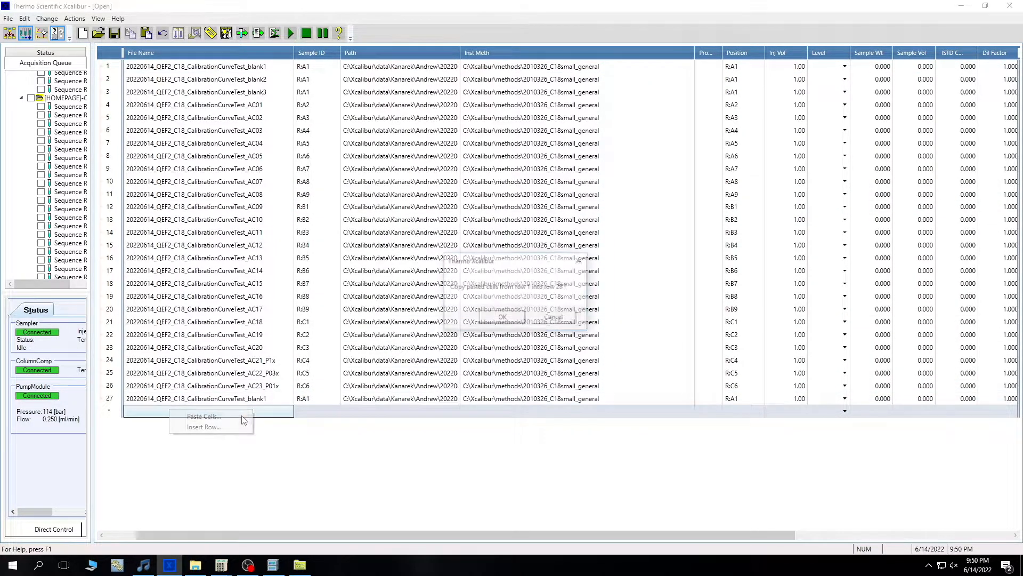
key(Return)
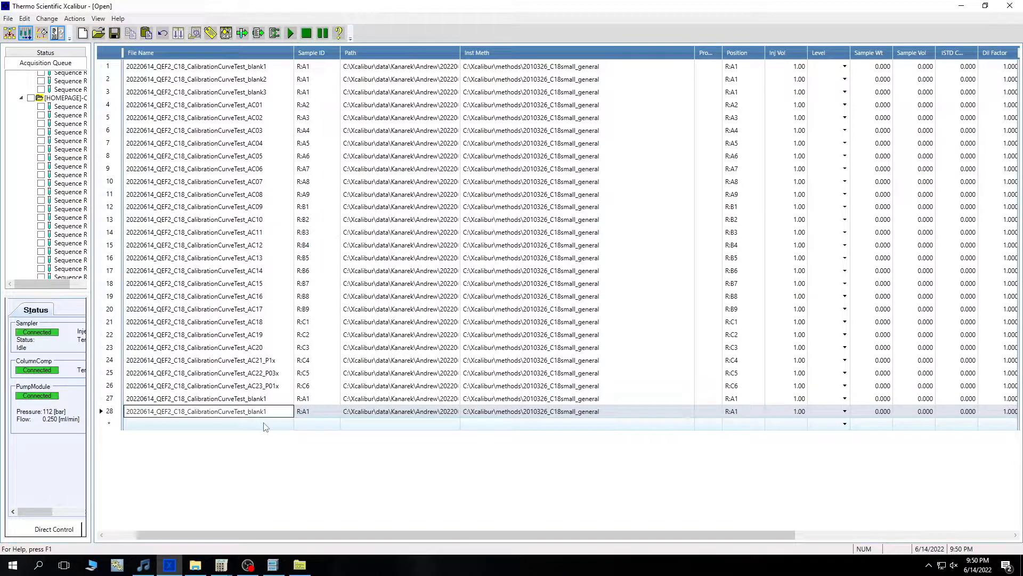
click(265, 424)
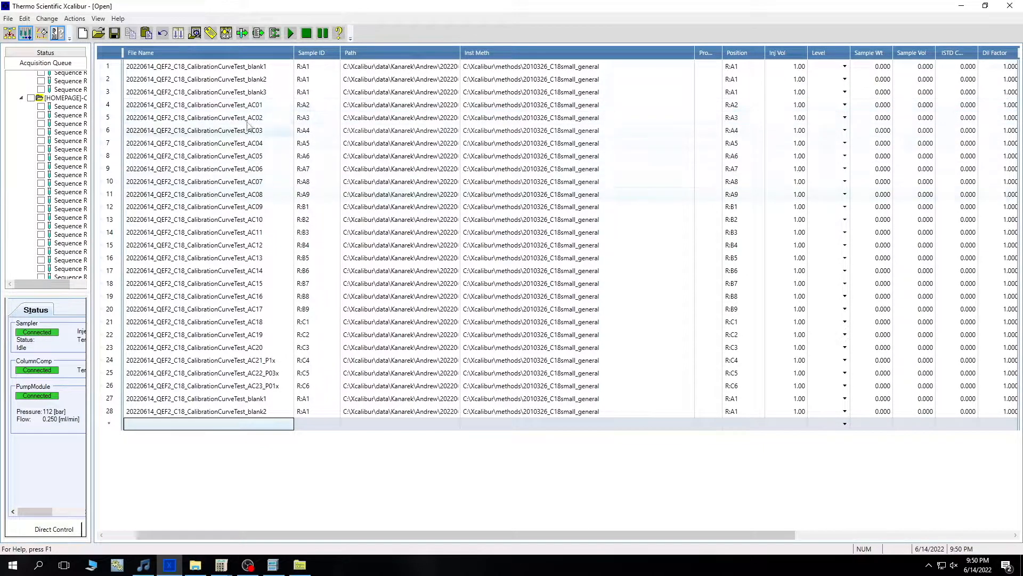
- Copy the text 20220614_QEF2_C18_CalibrationCurveTest from the file name in row 1
click(201, 67)
click(210, 67)
click(253, 78)
click(253, 68)
click(253, 67)
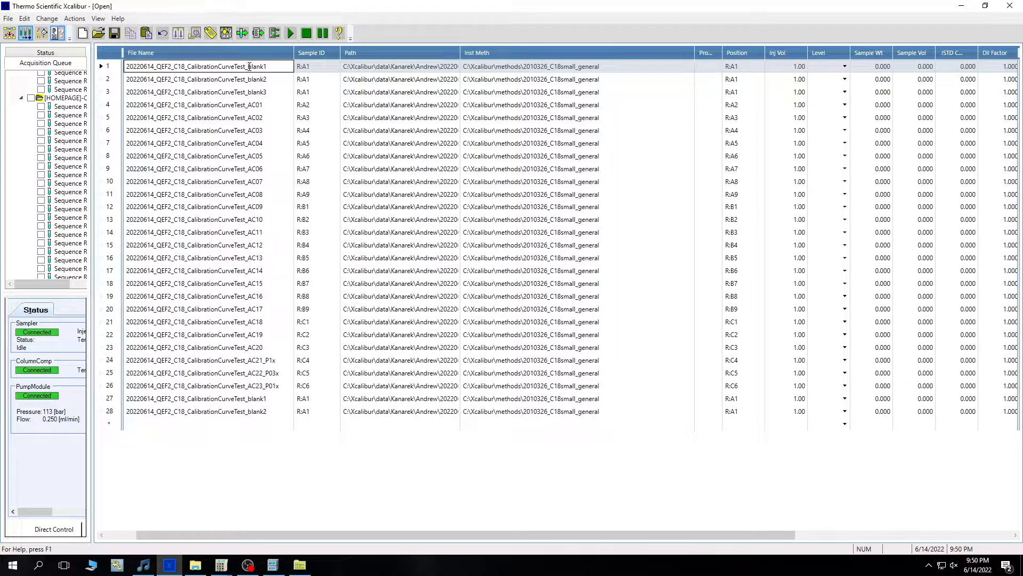
drag(246, 66, 121, 63)
key(ctrl+c)
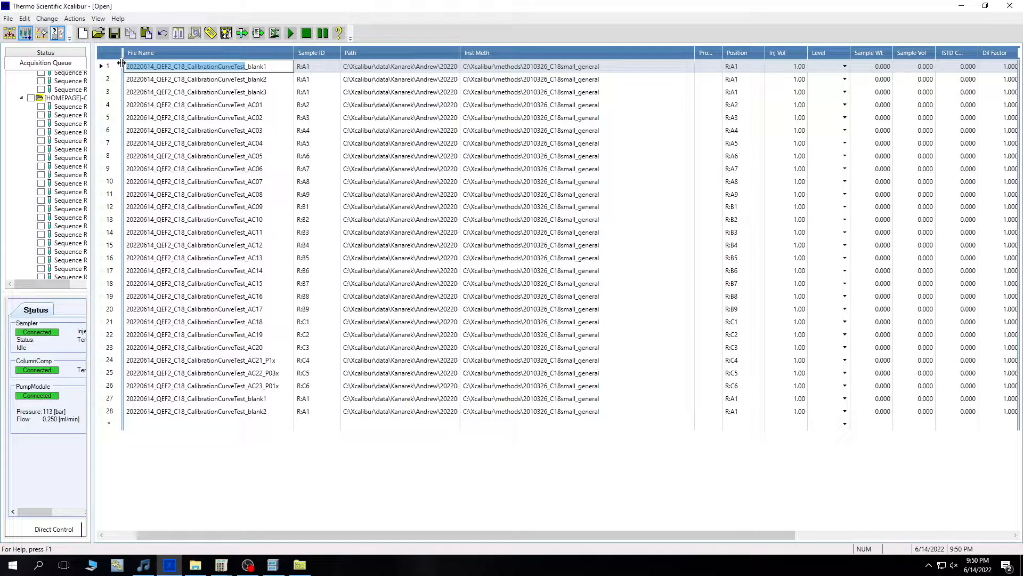
- Save the sequence as 20220614_QEF2_C18_CalibrationCurveTest in the 20220614 data folder, leaving the summary comment empty
click(185, 84)
click(114, 33)
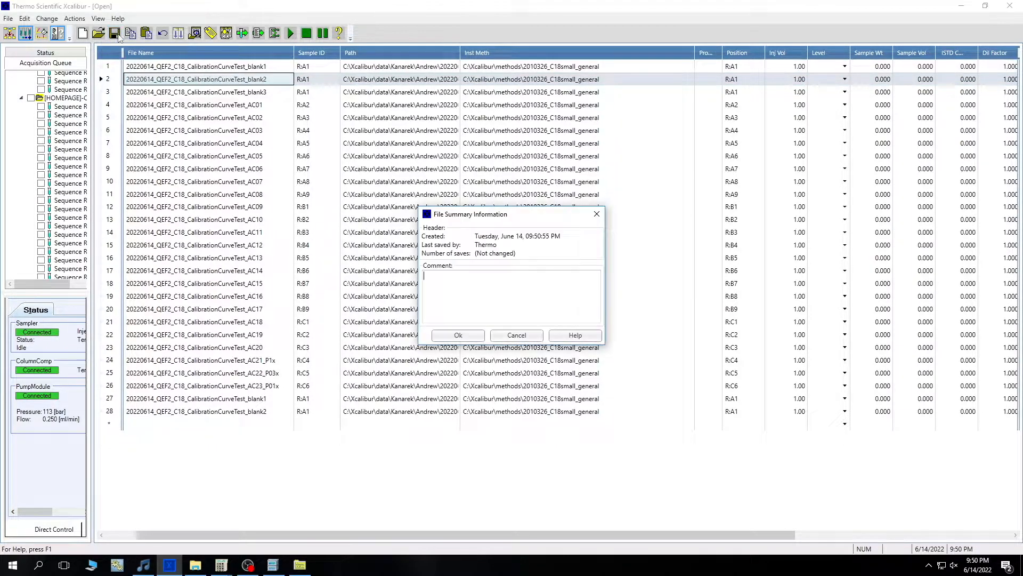
click(459, 335)
click(568, 129)
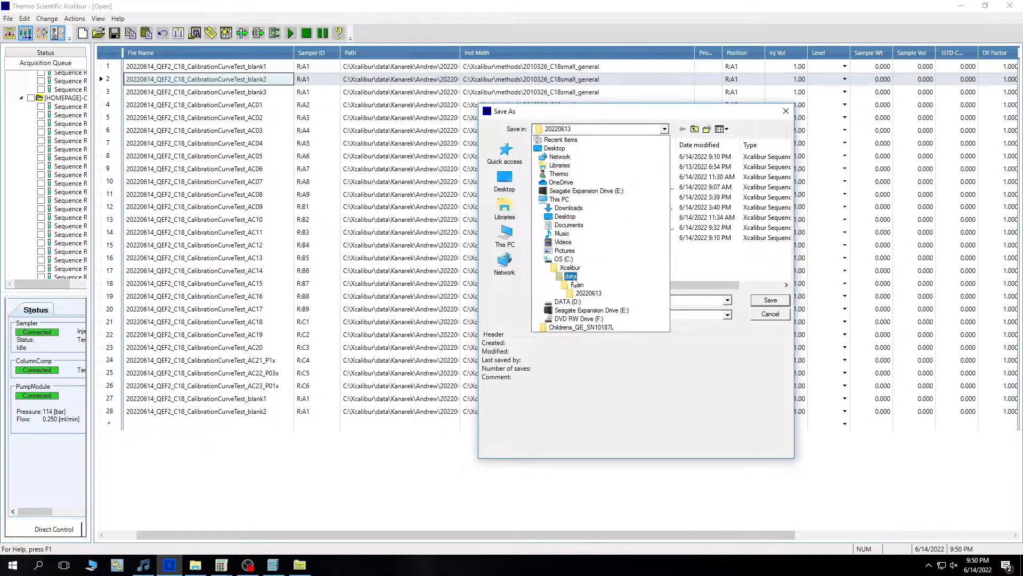
click(570, 276)
double_click(565, 177)
double_click(574, 186)
click(571, 276)
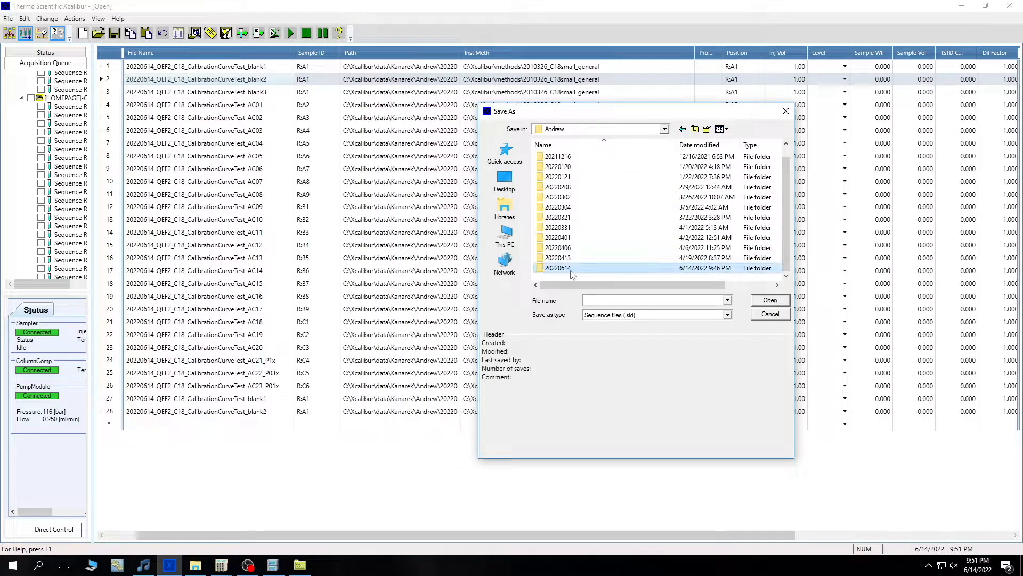
double_click(558, 267)
key(ctrl+v)
click(771, 300)
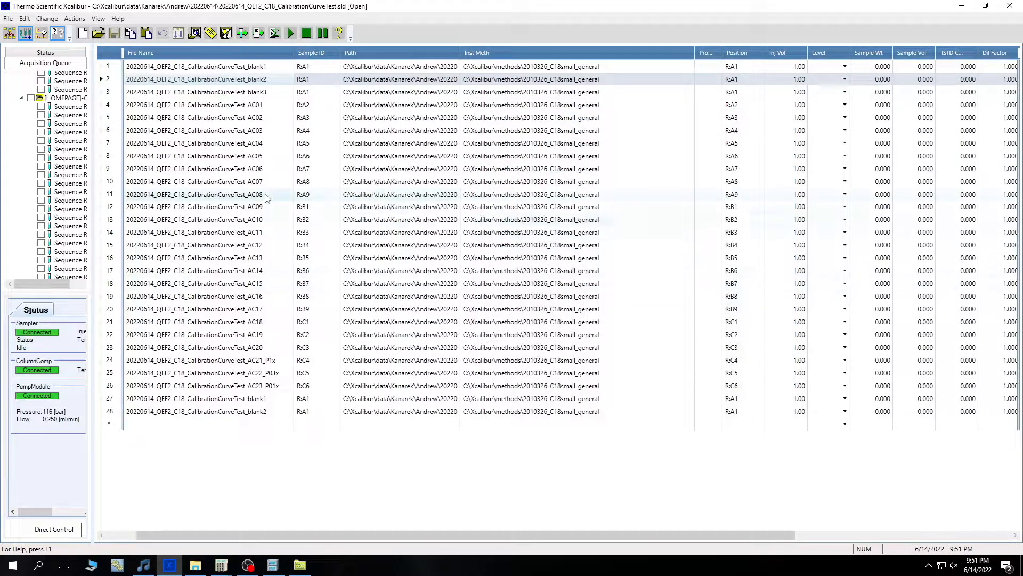
- Start a CSV export of the sequence and choose the 20220614 data folder as its destination
click(8, 19)
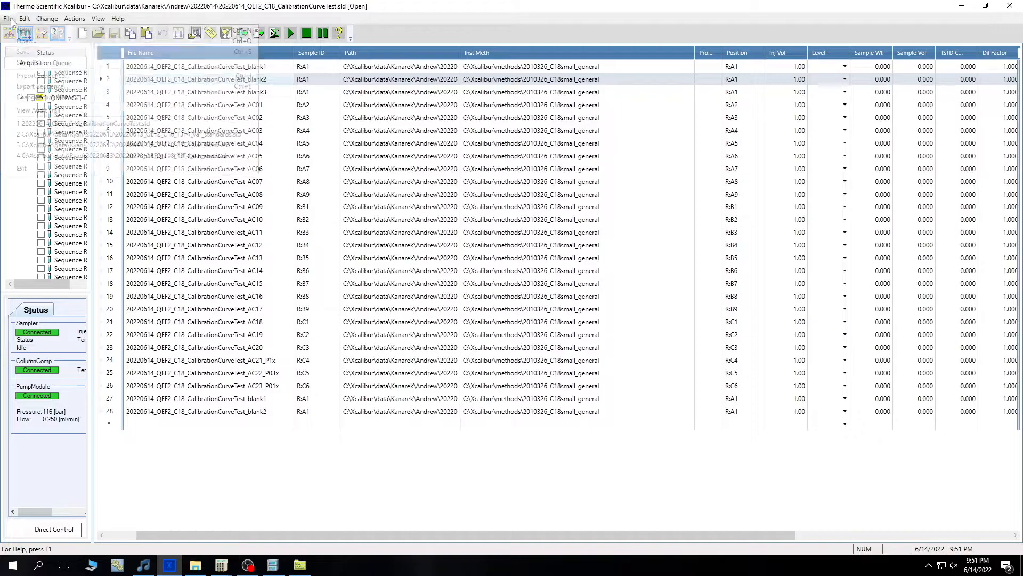
click(57, 88)
click(658, 163)
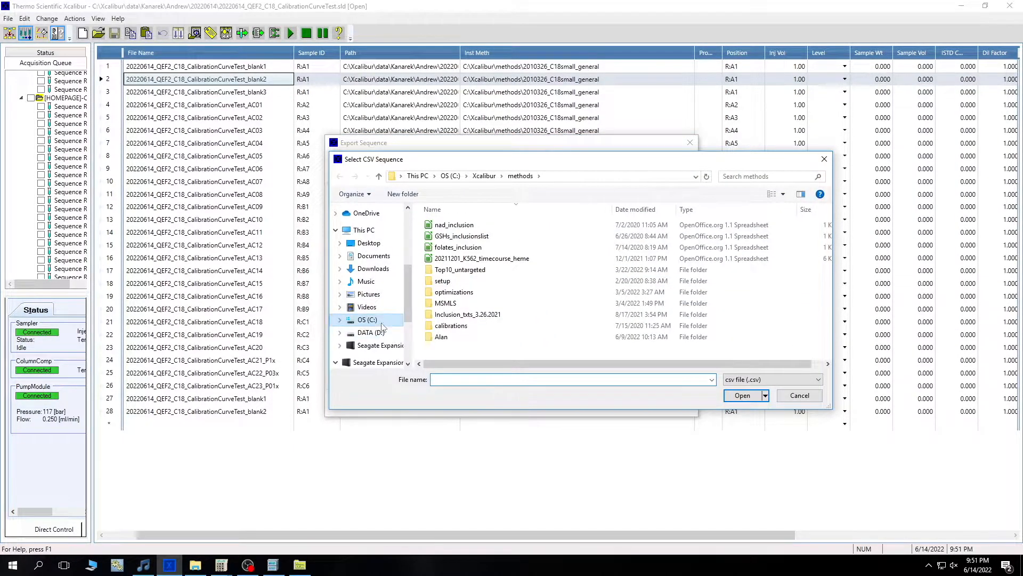
click(381, 322)
double_click(452, 359)
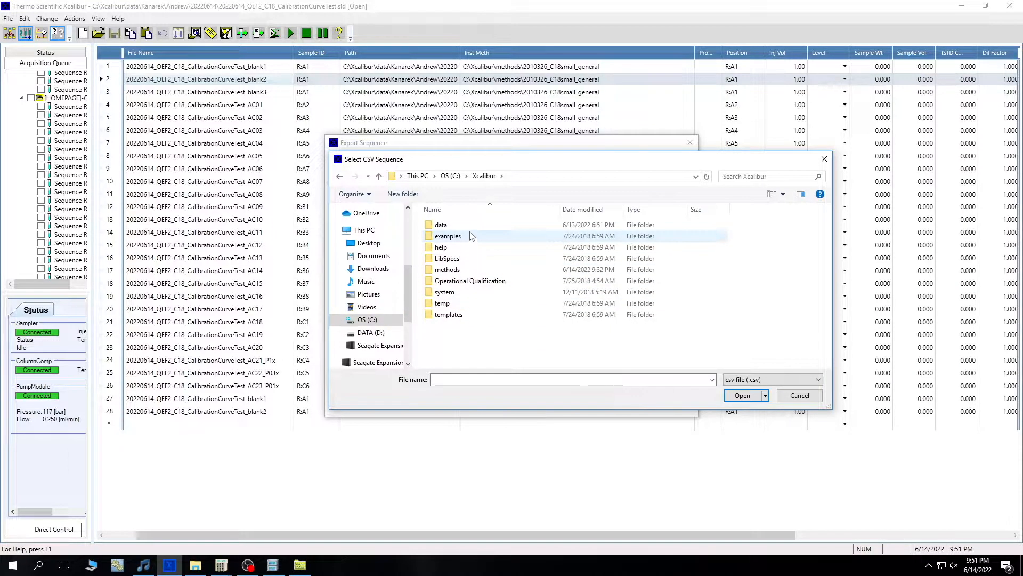
double_click(469, 226)
double_click(470, 248)
double_click(470, 249)
double_click(473, 362)
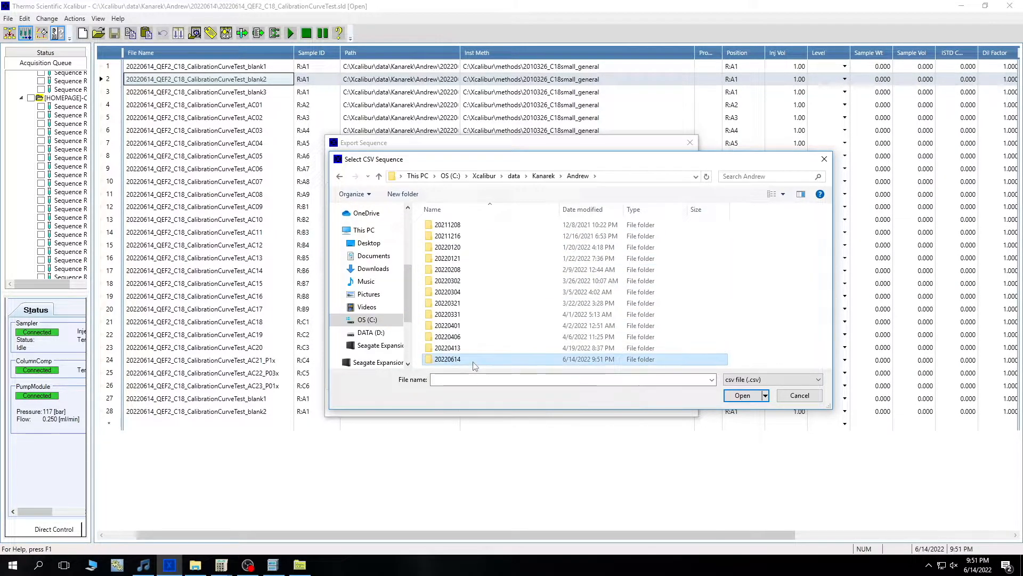
- Name the CSV file 20220614_QEF2_C18_CalibrationCurveTest_rand and export it with all columns included
click(473, 379)
key(ctrl+v)
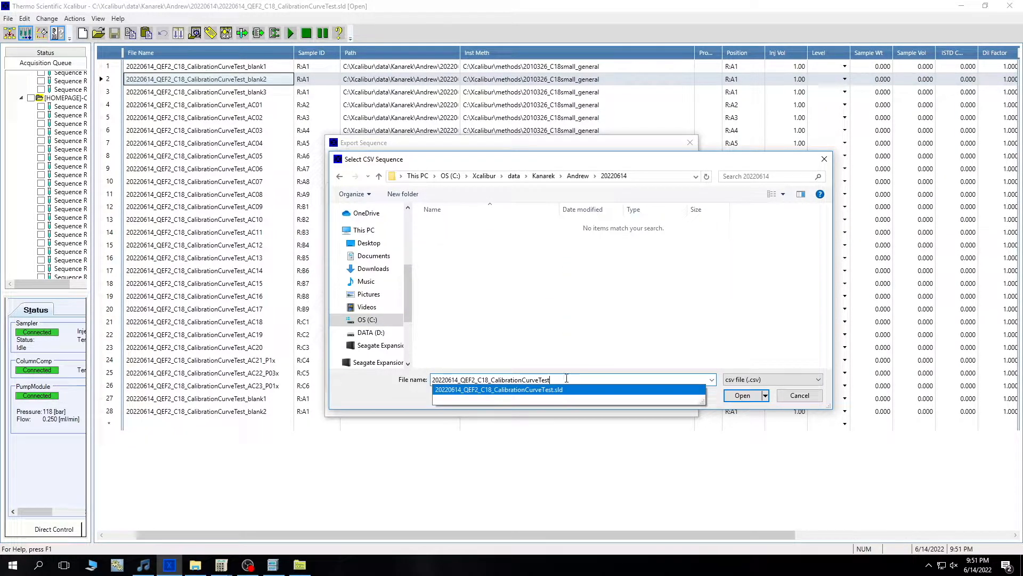
text(_rand)
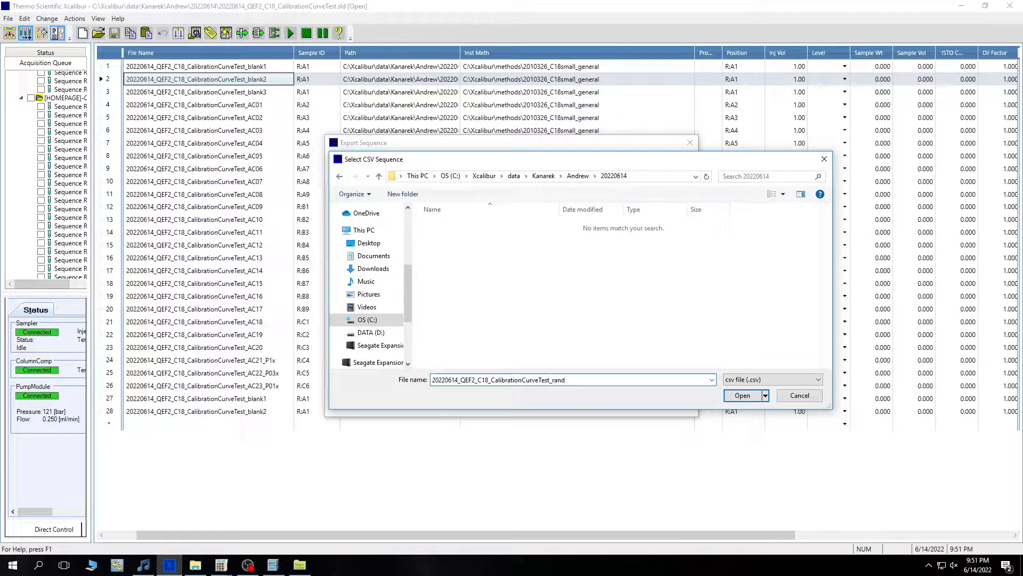
click(744, 396)
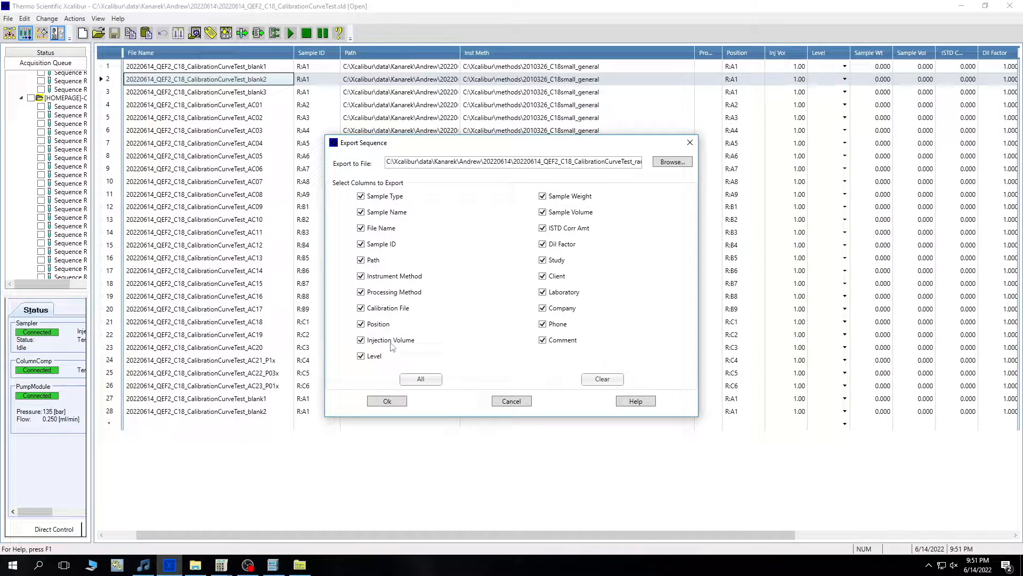
click(387, 401)
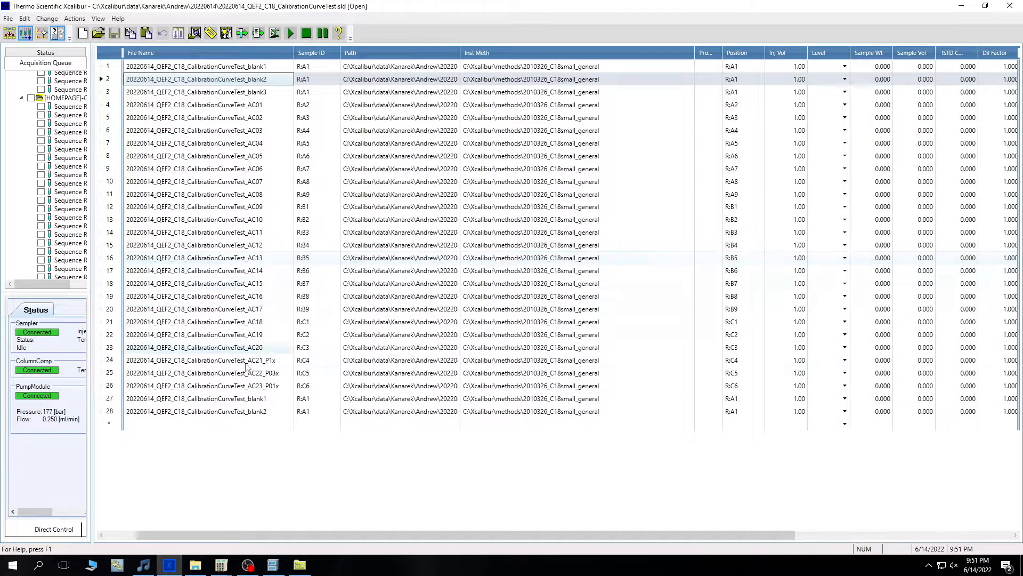
- Switch to File Explorer and open the exported _rand CSV file from the 20220614 folder in LibreOffice Calc
click(195, 565)
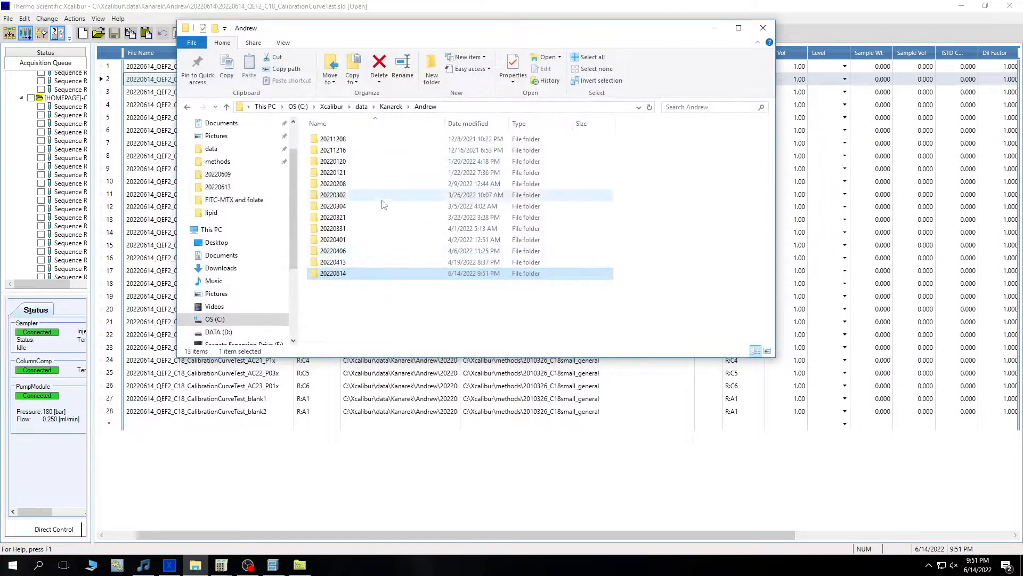
double_click(358, 273)
double_click(395, 152)
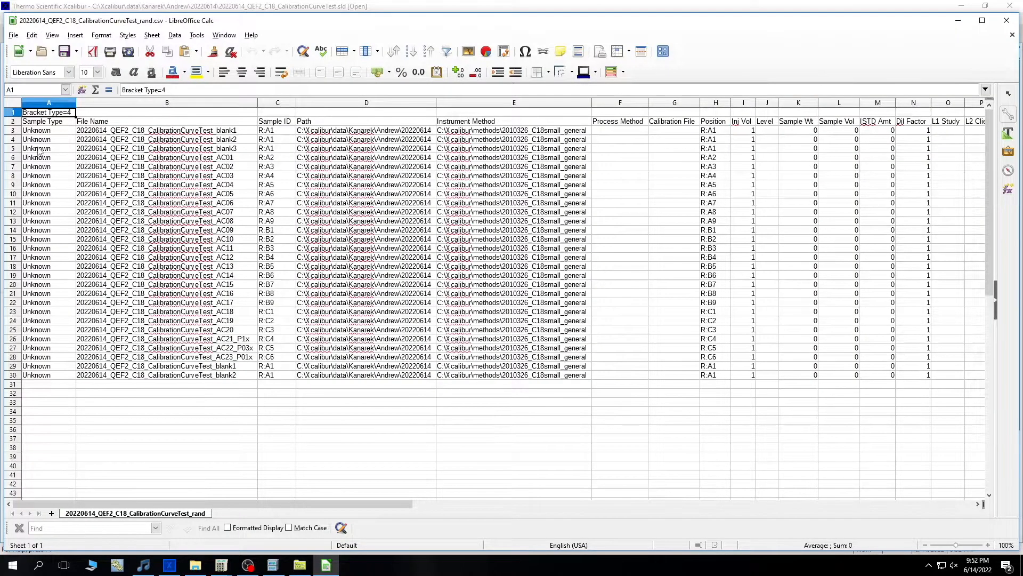
- Insert an entire empty column before the Sample Type column
right_click(39, 149)
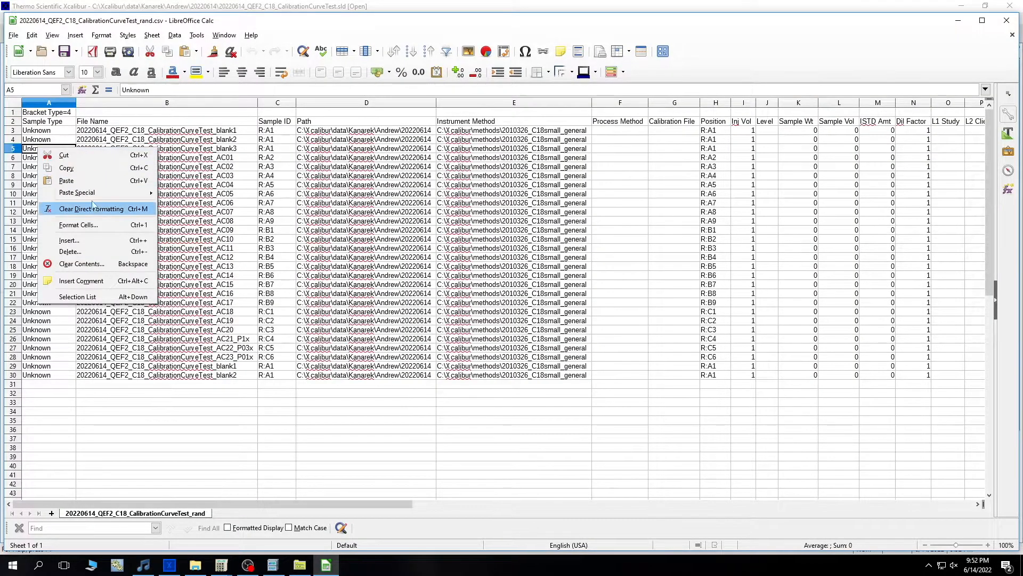
click(88, 243)
click(511, 320)
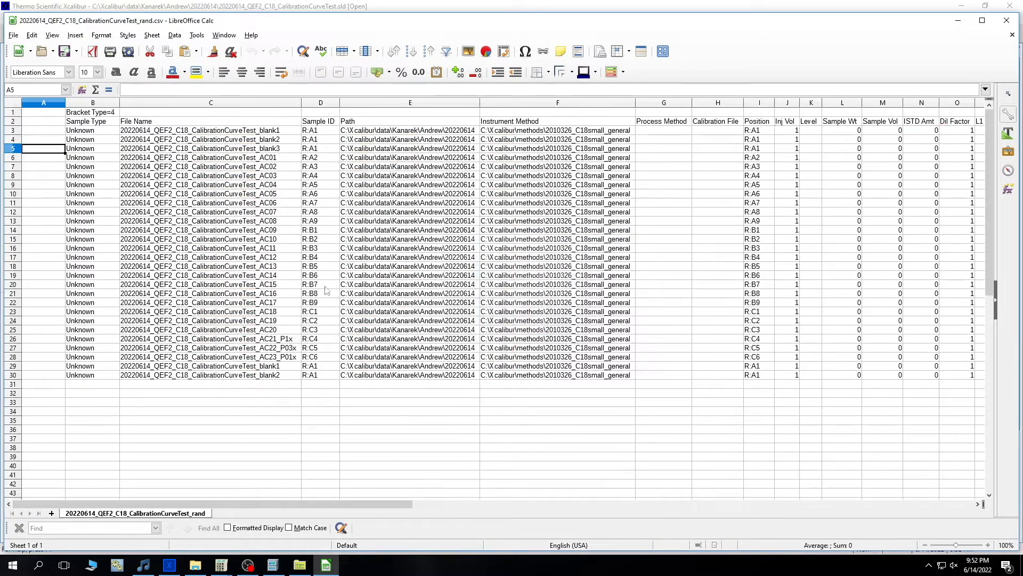
key(Down)
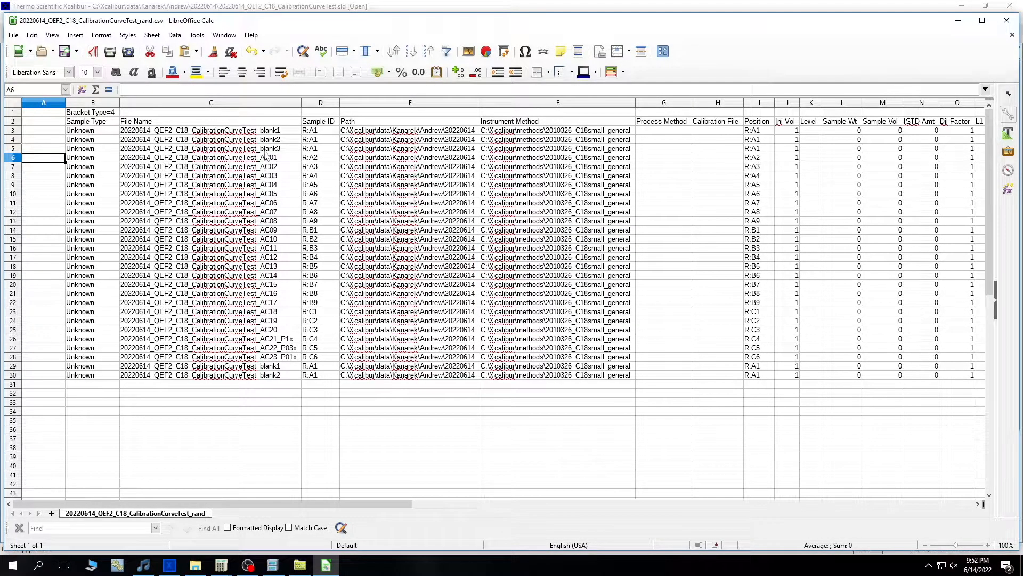
key(shift+Right)
key(shift+Right)
key(shift+Down)
key(shift+Down)
key(shift+Down)
key(shift+Down)
key(shift+Down)
key(shift+Down)
key(shift+Down)
key(shift+Down)
key(shift+Down)
key(shift+Down)
key(shift+Down)
key(shift+Down)
key(shift+Down)
key(shift+Down)
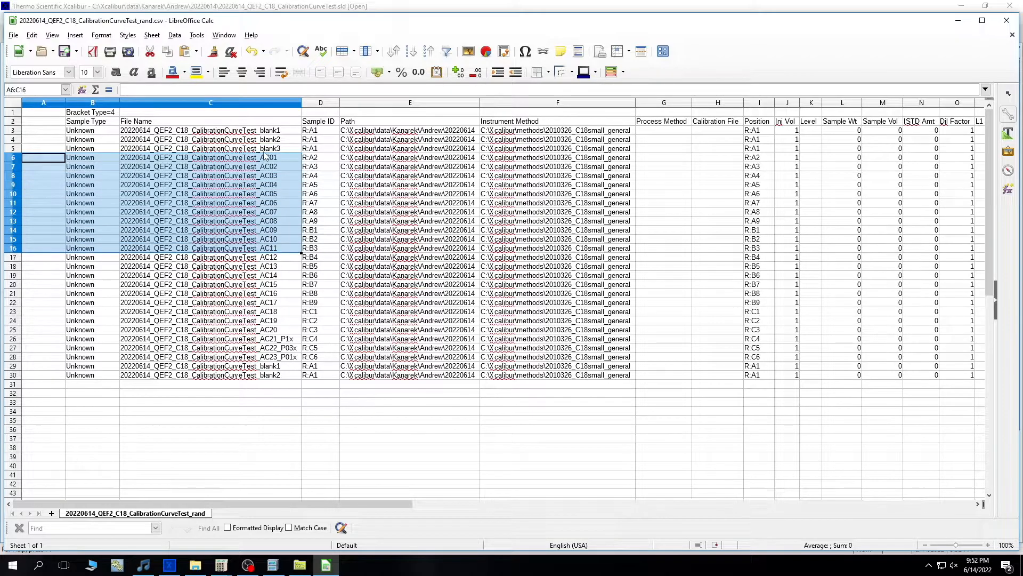
key(shift+Down)
key(shift+Down)
key(shift+Down)
key(shift+Down)
key(shift+Down)
key(shift+Left)
key(shift+Left)
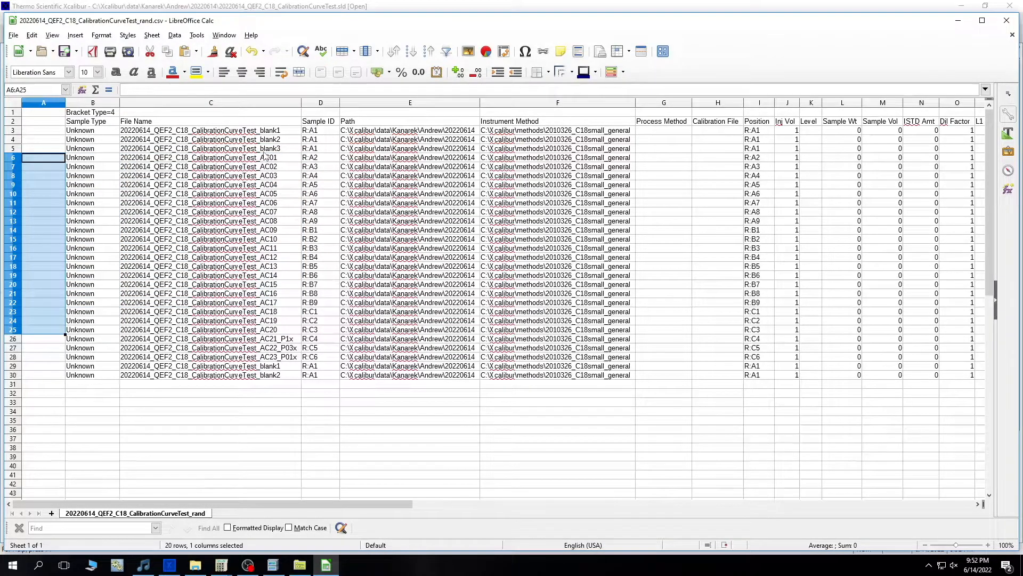
- Enter the random number formula =RAND() in cell A6, beside the AC01 sample
click(44, 157)
text(=rand()
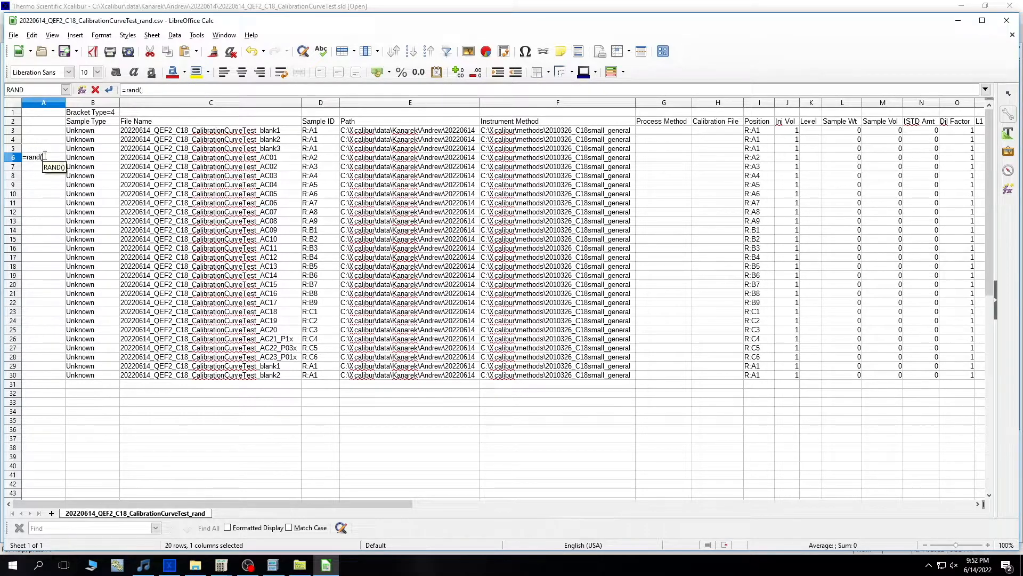
key(Return)
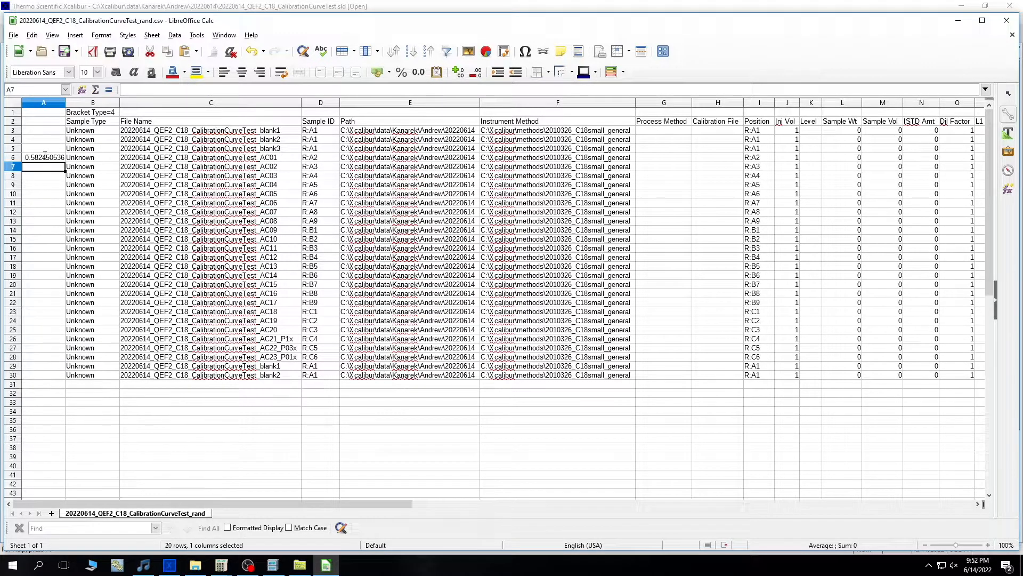
- Fill the RAND formula from A6 down to A25, covering samples AC01 to AC20
click(45, 156)
key(shift+Down)
key(shift+Down)
key(shift+Down)
key(shift+Down)
key(shift+Down)
key(shift+Down)
key(shift+Down)
key(shift+Down)
key(shift+Down)
key(shift+Down)
key(shift+Down)
key(shift+Down)
key(shift+Down)
key(shift+Down)
key(shift+Down)
key(shift+Down)
key(shift+Down)
key(shift+Down)
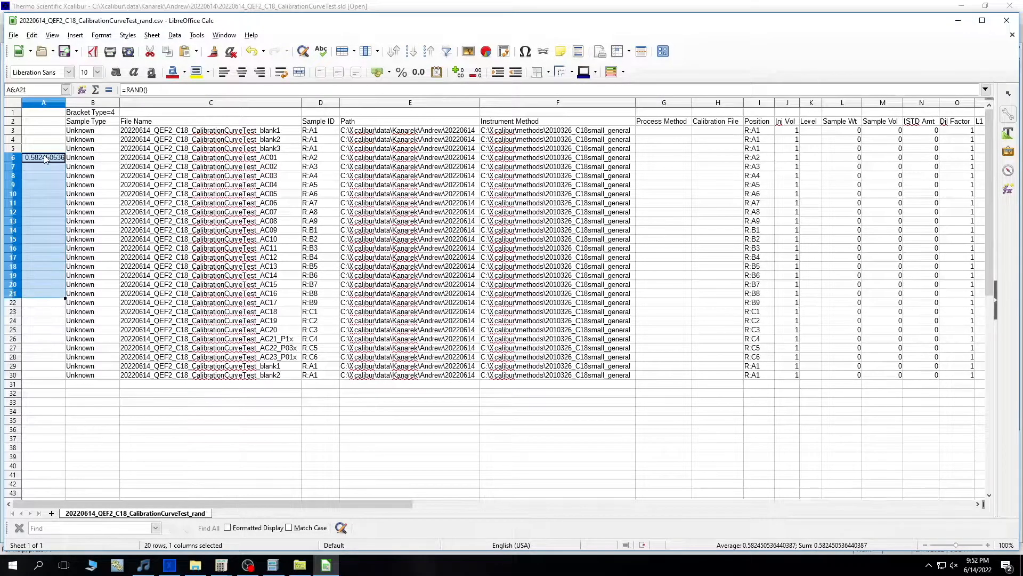
key(shift+Down)
key(shift+Right)
key(shift+Right)
key(shift+Right)
key(shift+Left)
key(shift+Left)
key(shift+Left)
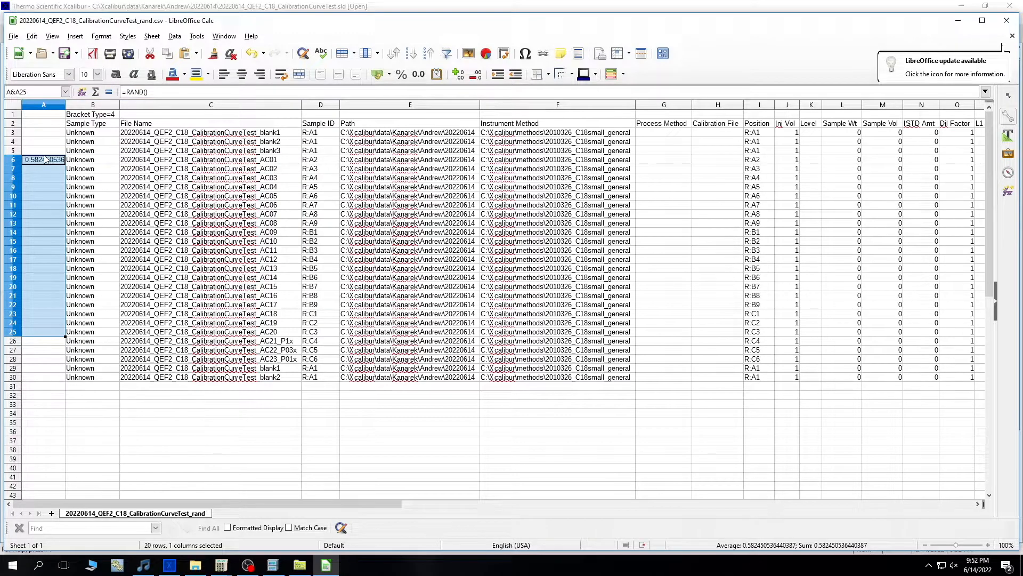
key(ctrl+d)
double_click(64, 368)
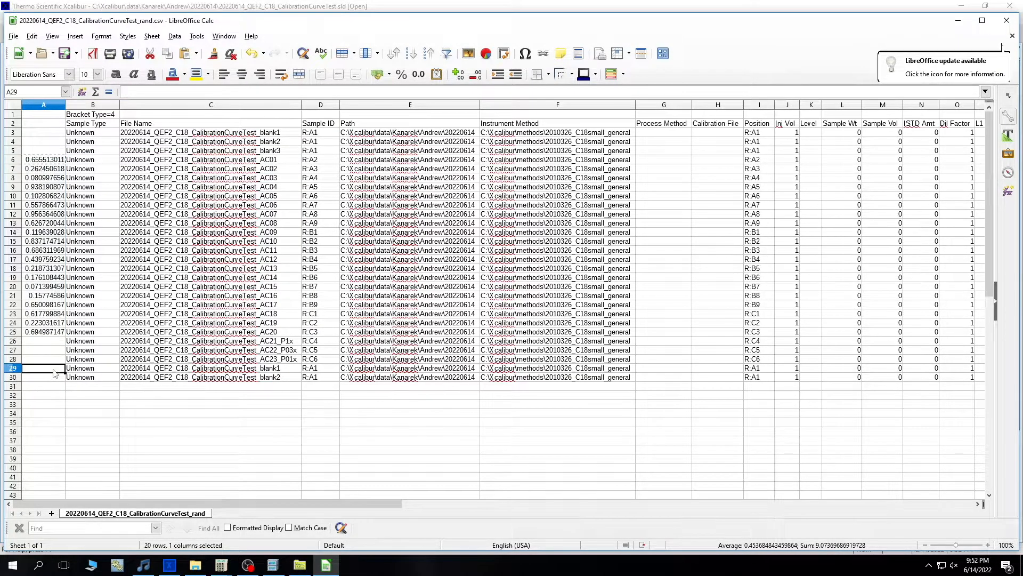
- Sort samples AC01 to AC20 in the range A6:V25 in ascending order of the random numbers in column A
click(60, 160)
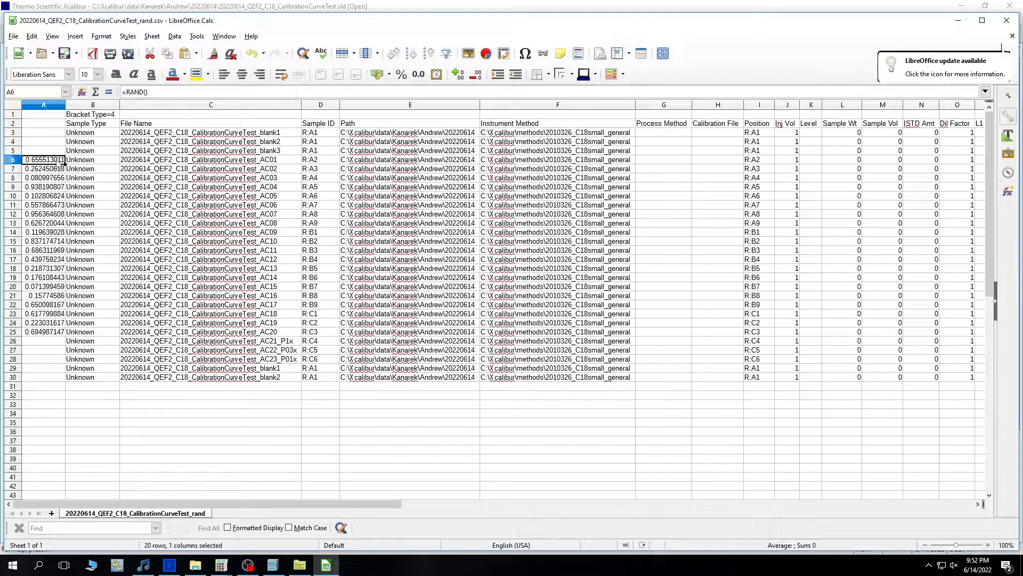
key(shift+Down)
key(shift+Down)
key(shift+Down)
key(shift+Down)
key(shift+Down)
key(shift+Down)
key(shift+Down)
key(shift+Down)
key(shift+Down)
key(shift+Down)
key(shift+Down)
key(shift+Down)
key(shift+Down)
key(shift+Down)
key(shift+Down)
key(shift+Down)
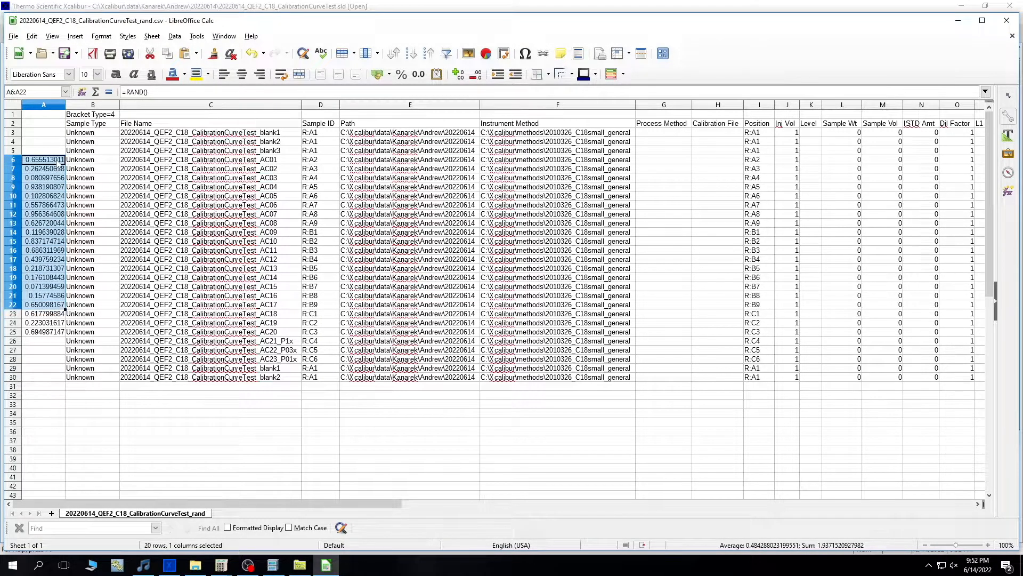
key(shift+Down)
key(shift+Down)
key(shift+Down)
key(shift+Right)
key(shift+Right)
key(shift+Right)
key(shift+Right)
key(shift+Right)
key(shift+Right)
key(shift+Right)
key(shift+Right)
key(shift+Right)
key(shift+Right)
key(shift+Right)
key(shift+Right)
key(shift+Right)
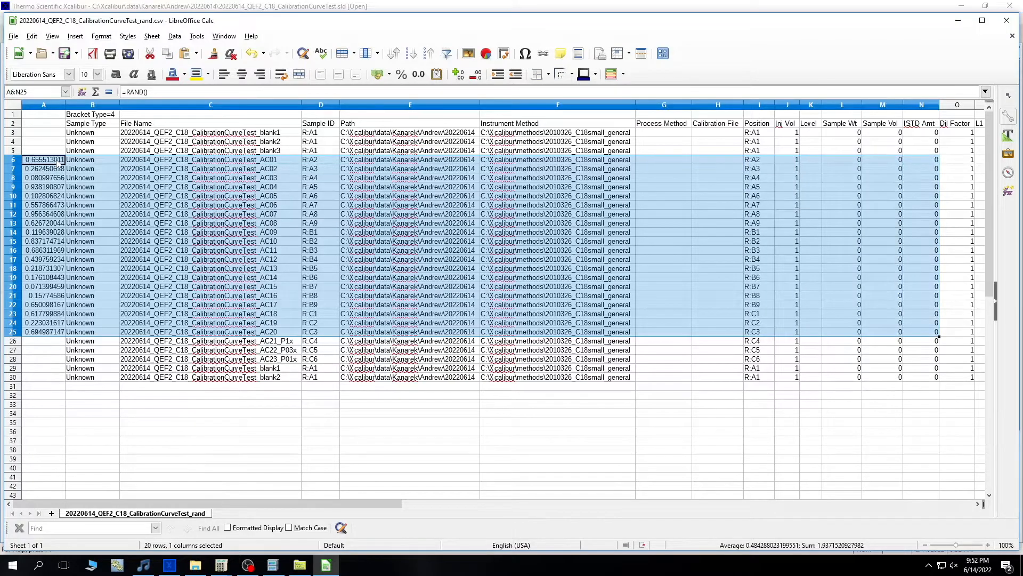
key(shift+Right)
key(shift+Right)
key(shift+Right)
key(shift+Right)
key(shift+Right)
key(shift+Right)
key(shift+Right)
key(shift+Right)
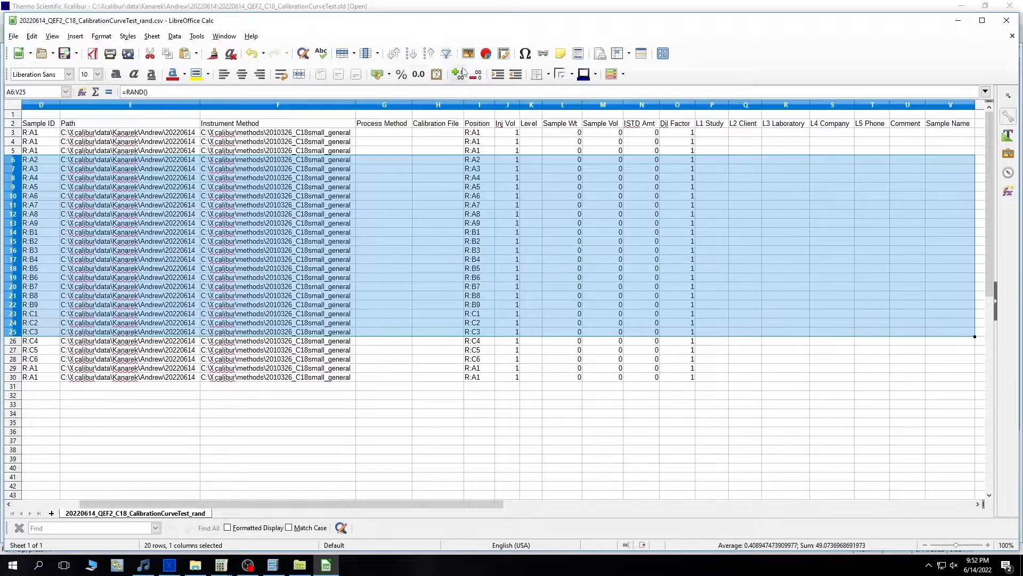
click(411, 54)
drag(381, 505, 318, 505)
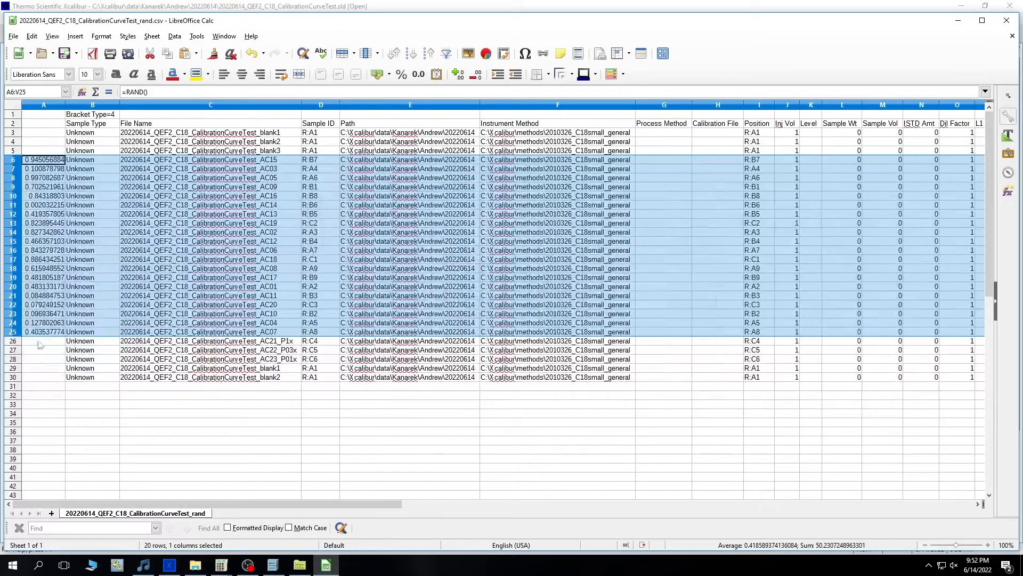
click(139, 412)
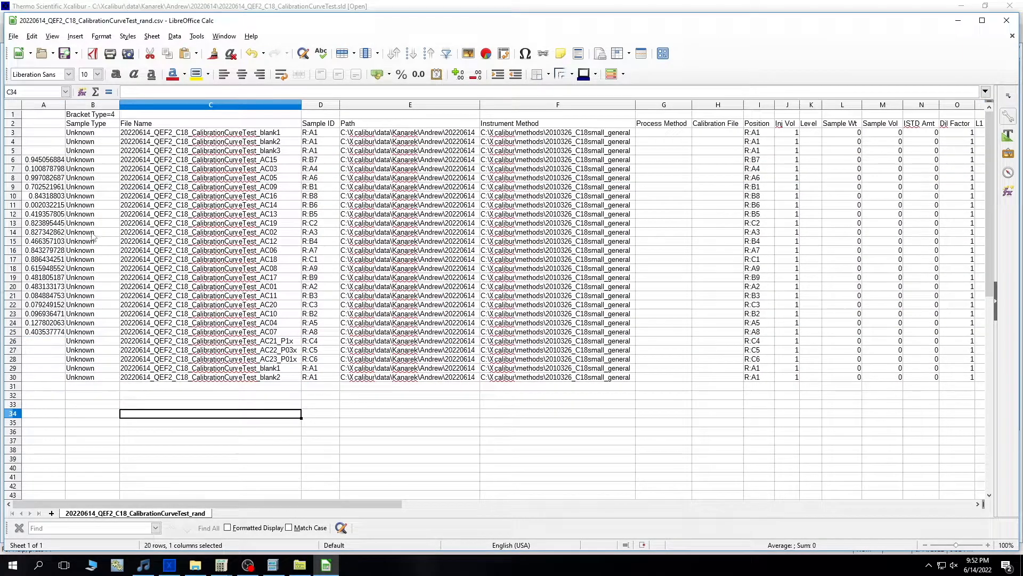
- Delete the entire random number column, and close the saved CSV file and File Explorer
click(62, 198)
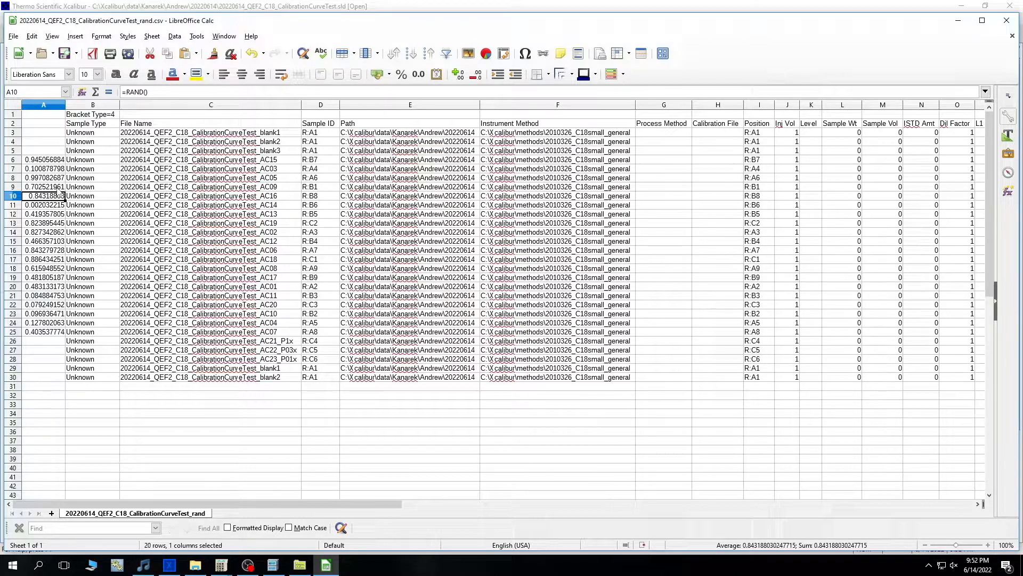
right_click(58, 196)
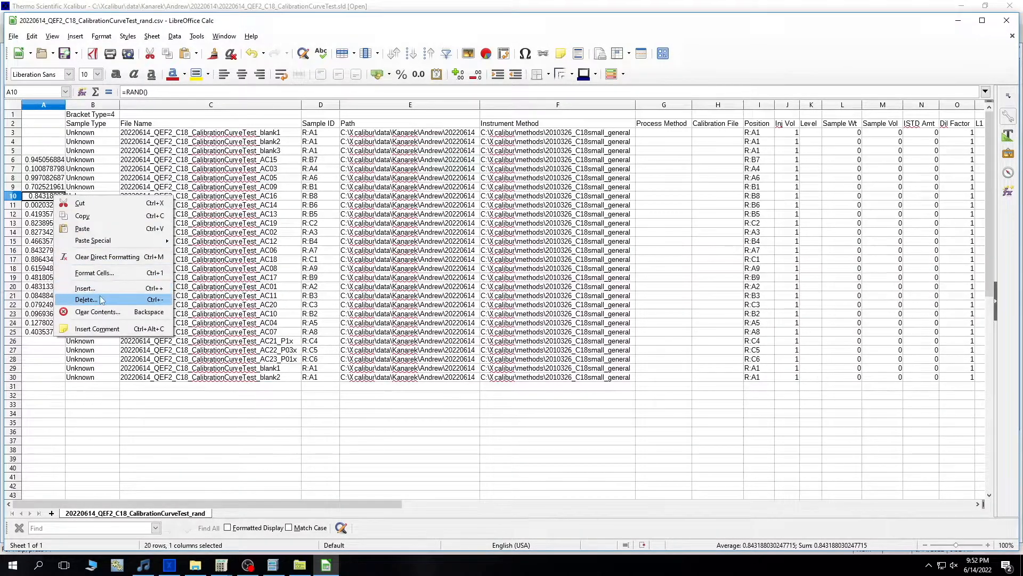
click(101, 300)
click(506, 311)
click(555, 271)
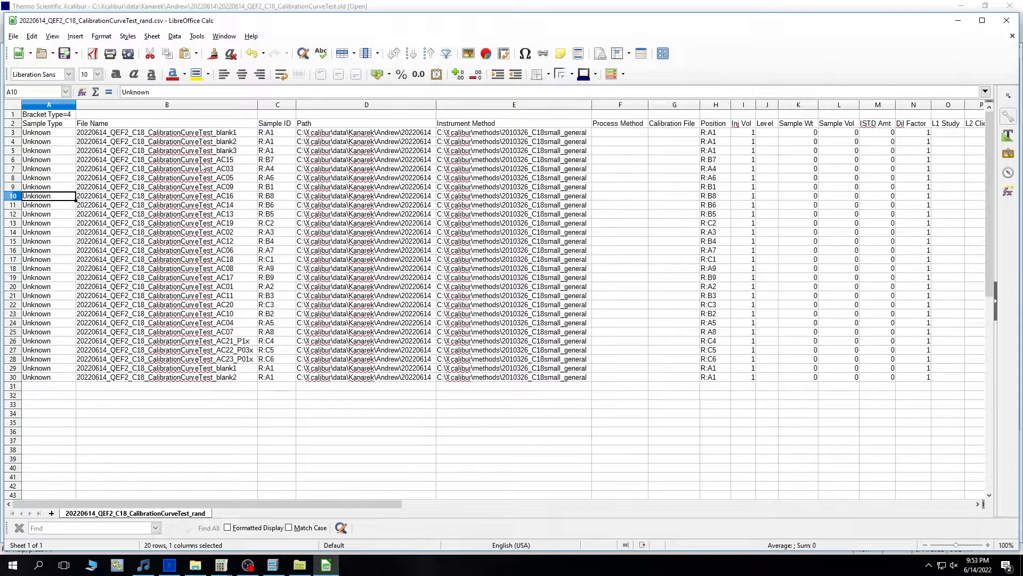
click(1011, 25)
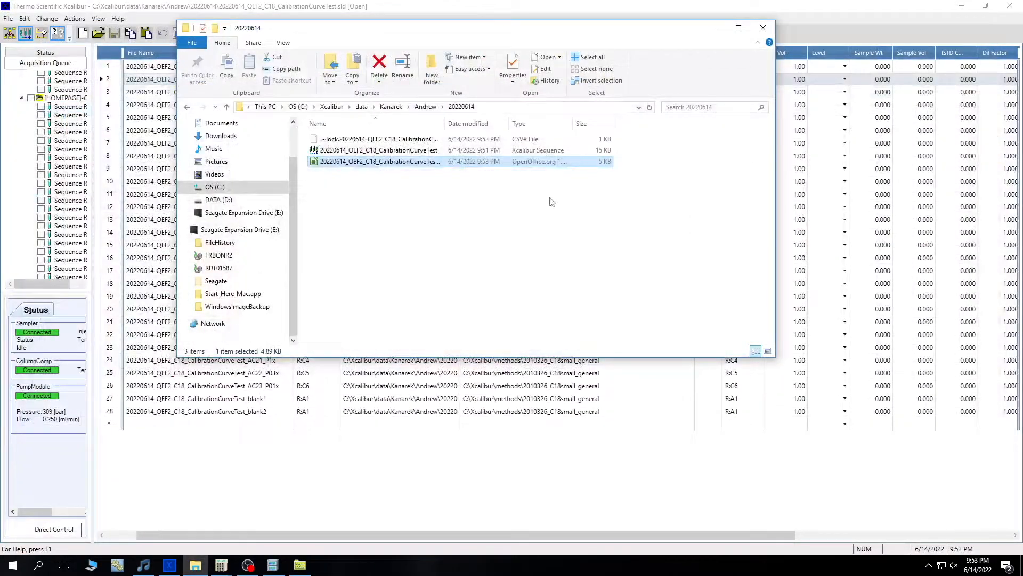
click(760, 26)
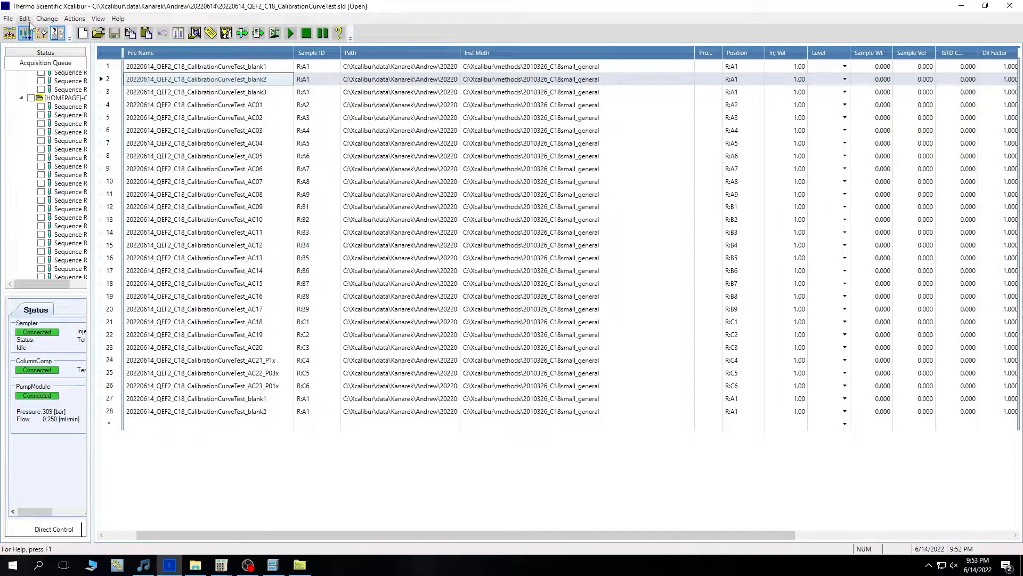
- In Xcalibur, import the sequence file 20220614_QEF2_C18_CalibrationCurveTest_rand from the 20220614 folder with all columns included
click(9, 20)
click(27, 46)
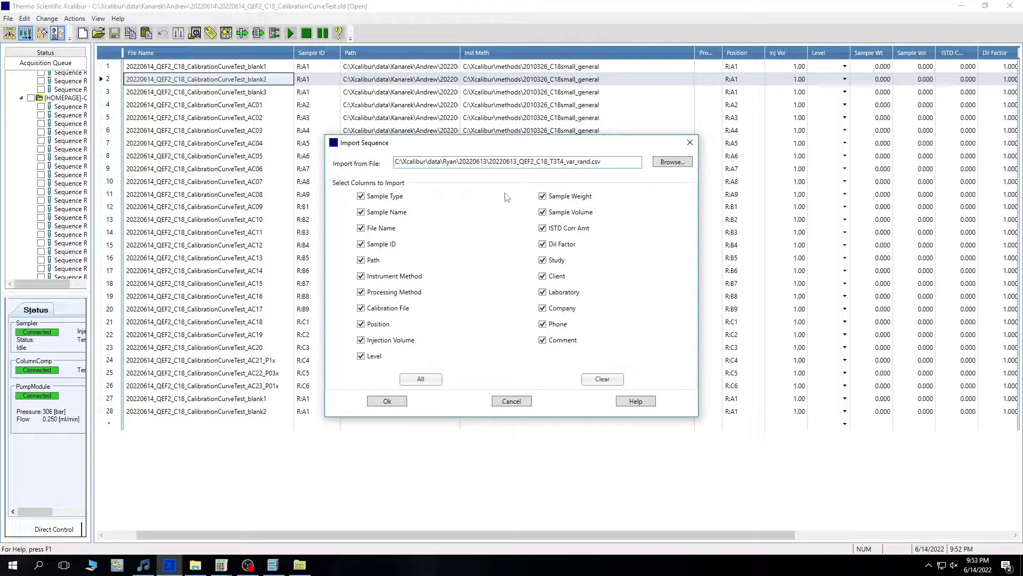
click(672, 162)
click(367, 320)
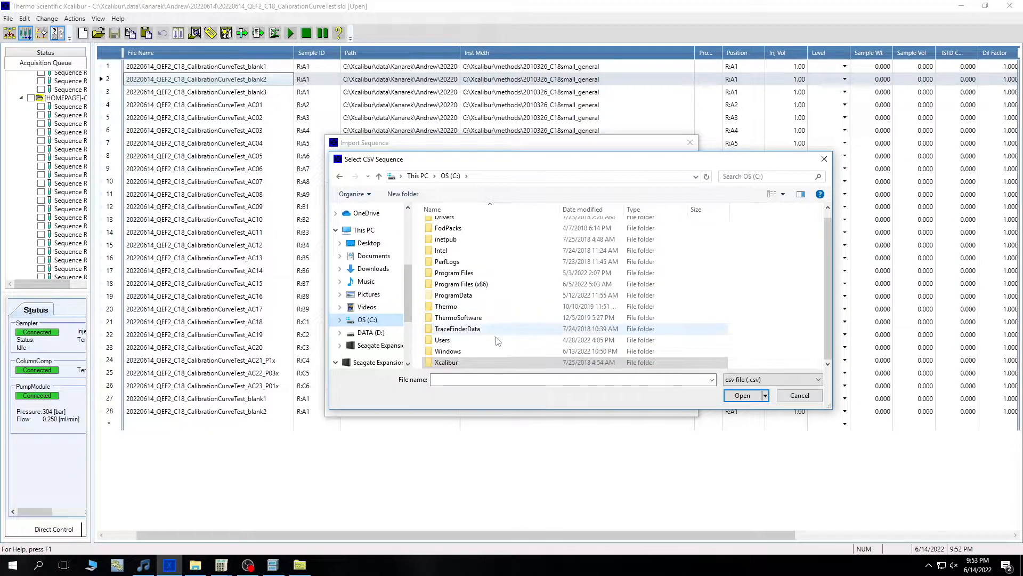
double_click(479, 363)
double_click(453, 225)
double_click(453, 235)
double_click(464, 247)
double_click(447, 359)
click(453, 224)
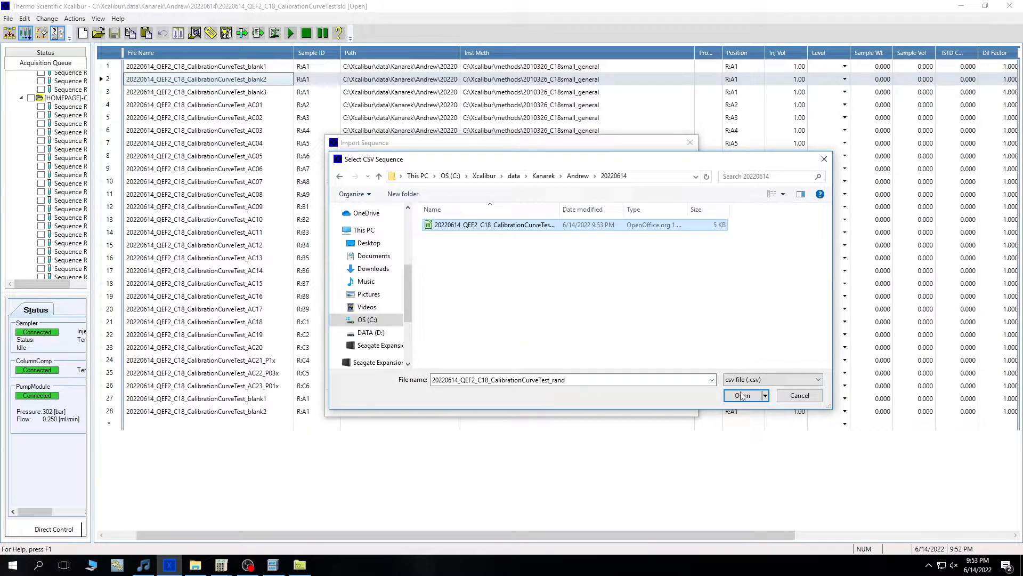
click(743, 395)
click(387, 401)
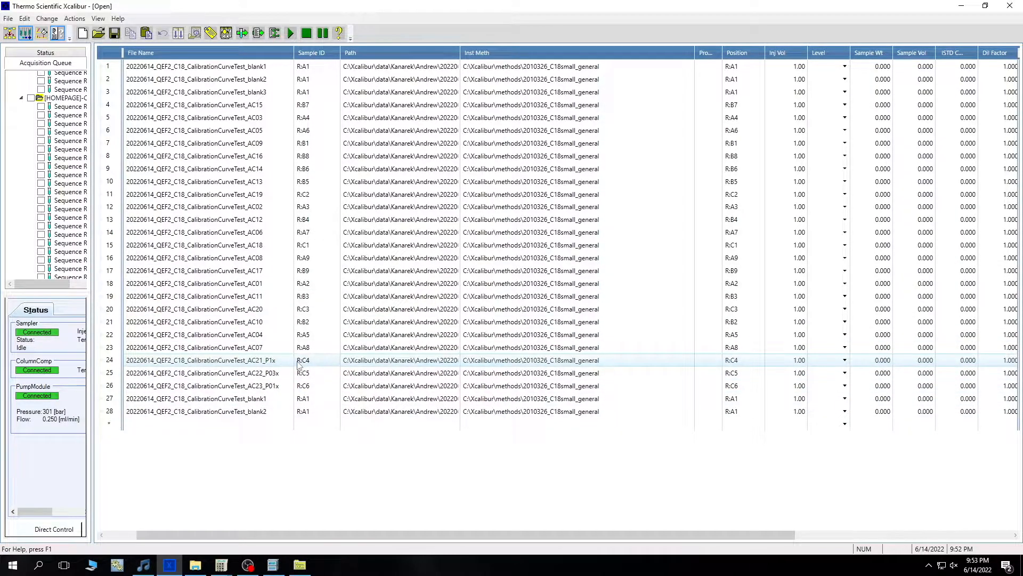
click(100, 362)
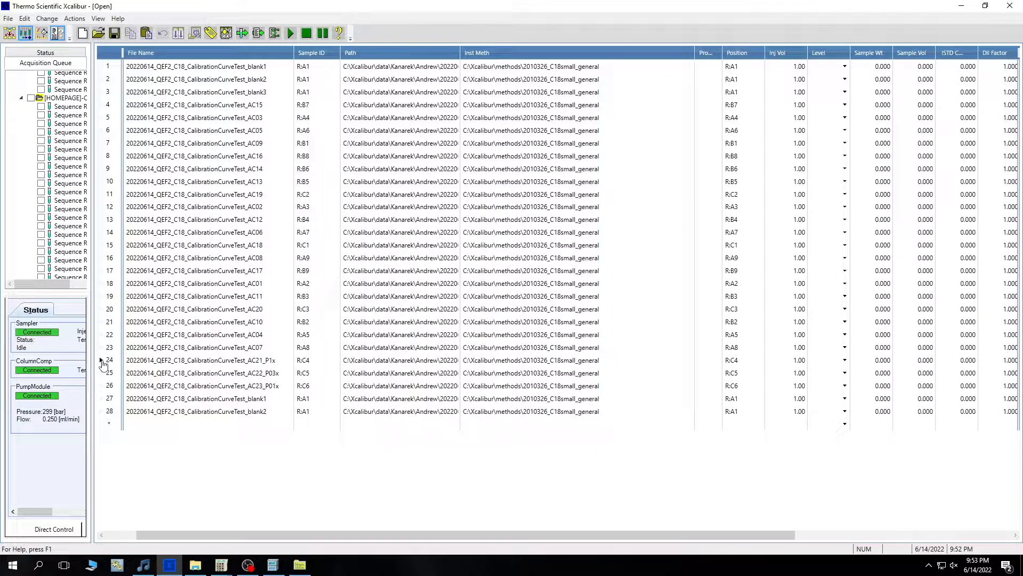
click(103, 361)
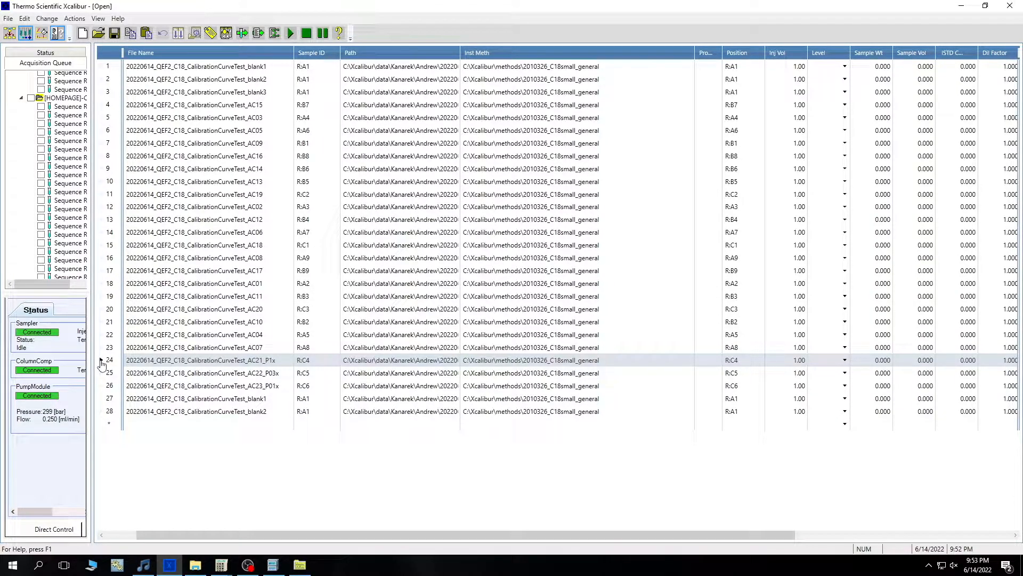
key(shift+Down)
key(shift+Down)
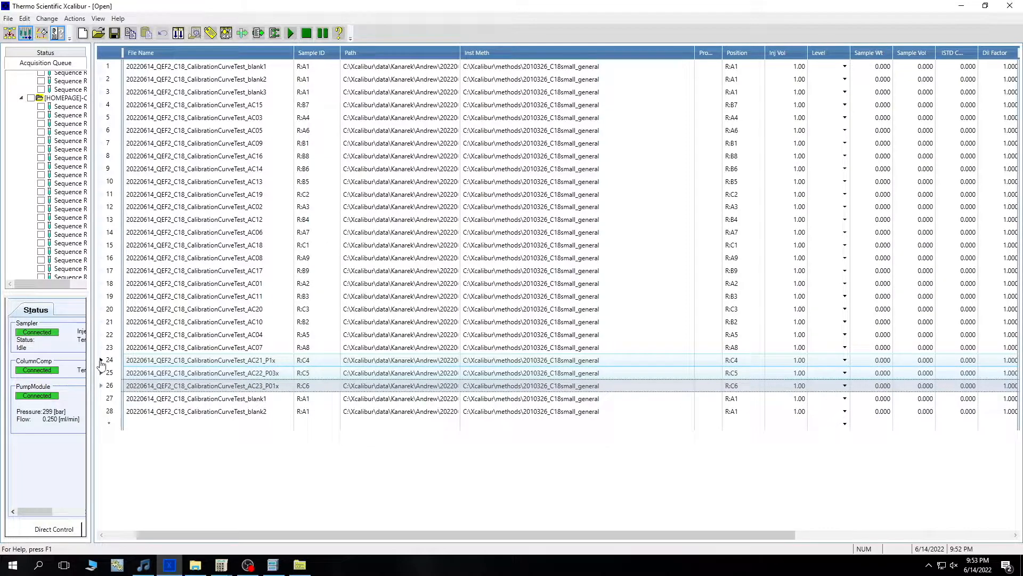
key(shift+Down)
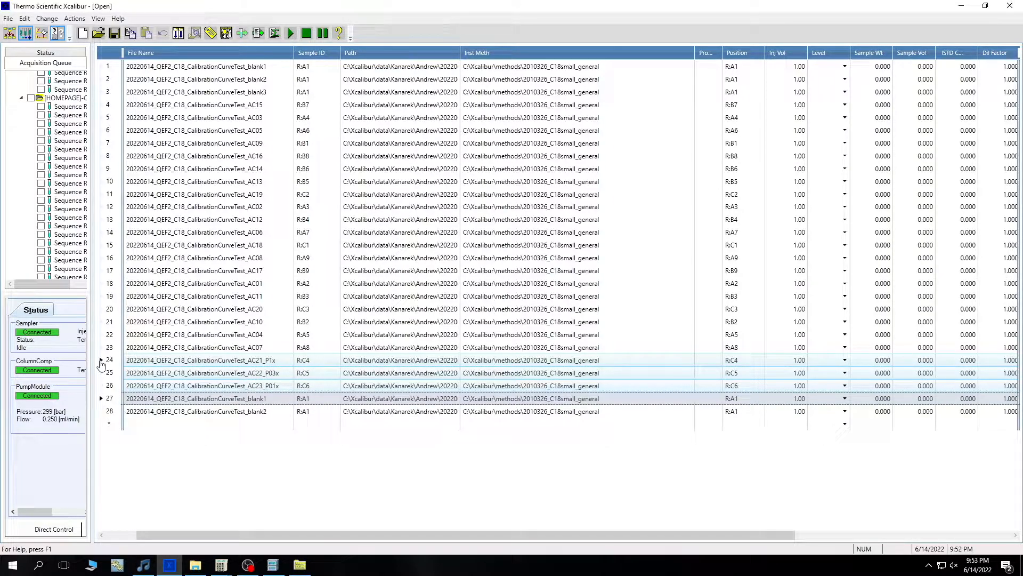
key(shift+Up)
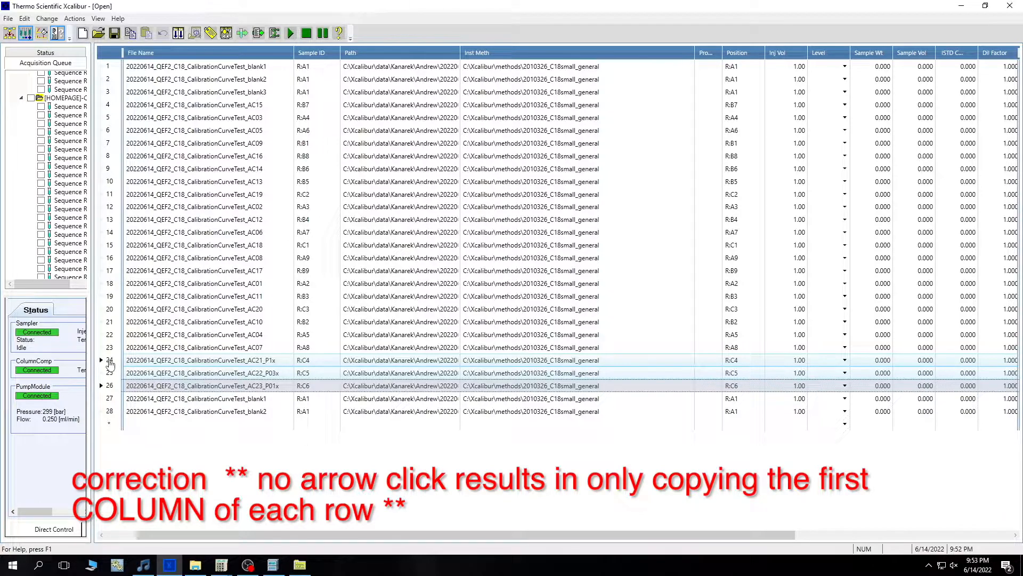
- Copy the complete rows 24 to 26, holding samples AC21_P1x, AC22_P03x and AC23_P01x
click(103, 361)
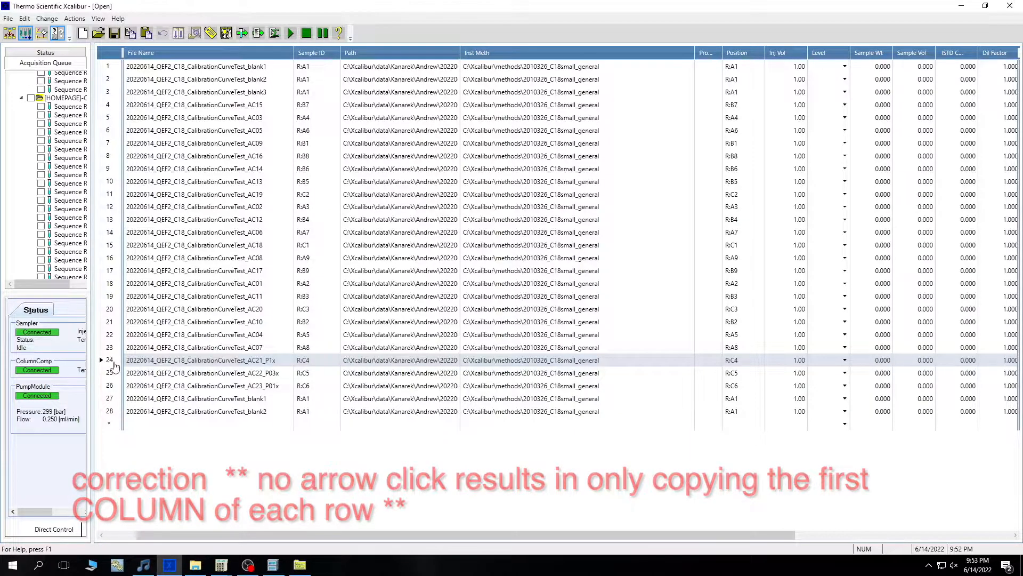
key(shift+Down)
key(shift+Down)
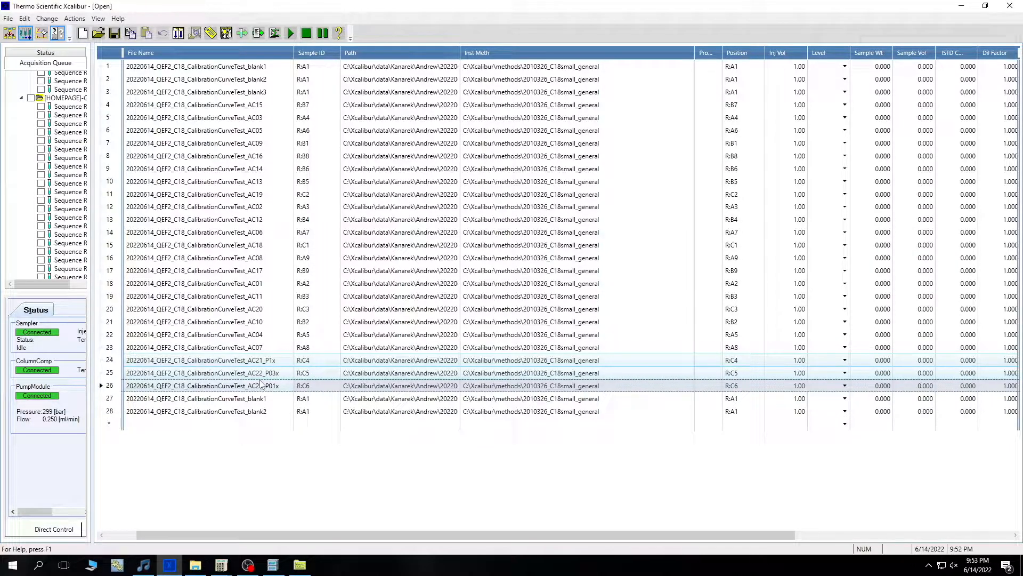
right_click(171, 366)
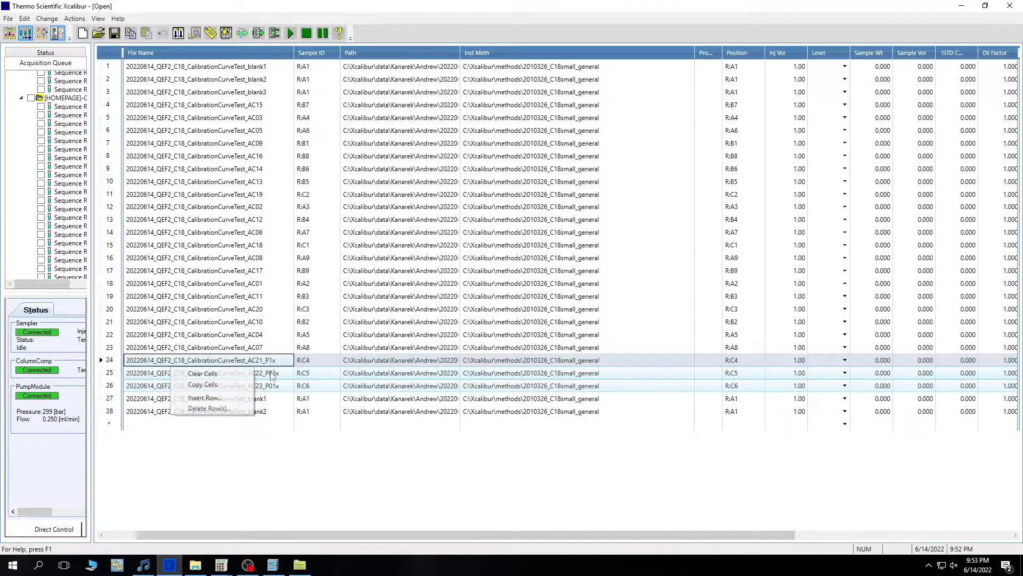
click(218, 385)
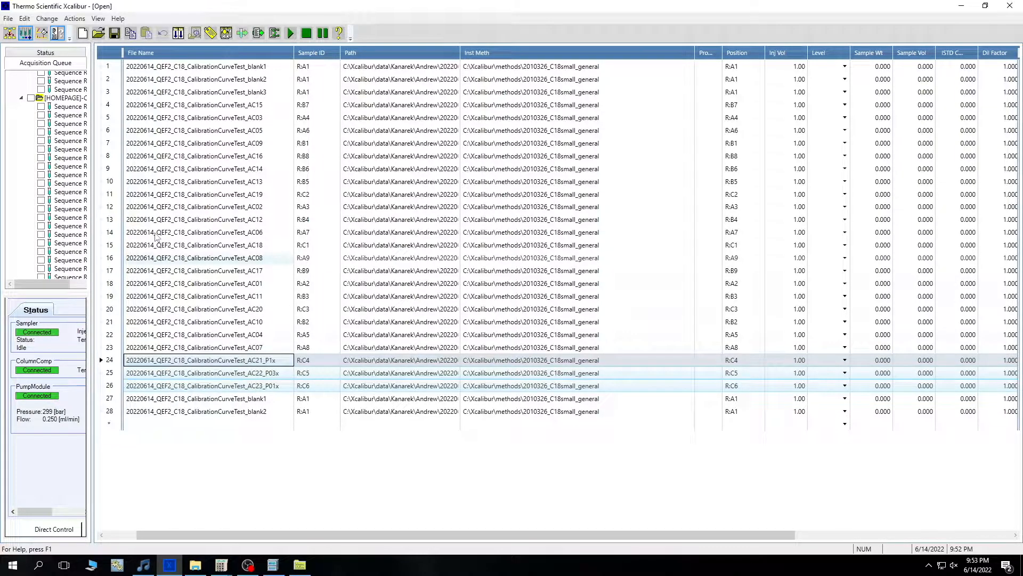
- Insert three new rows above the AC15 sample, directly after the blank3 row
click(235, 108)
right_click(234, 108)
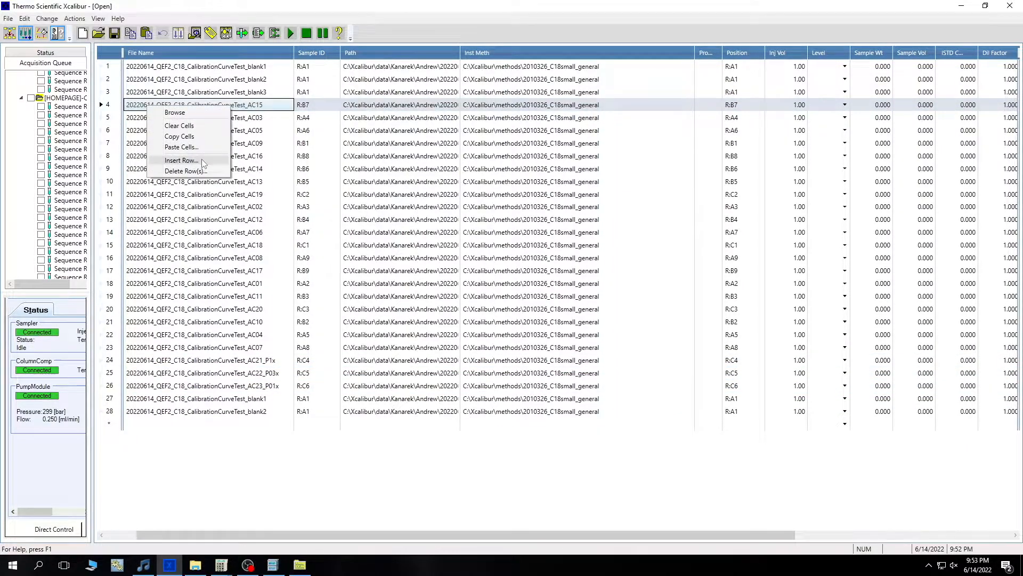
click(203, 160)
click(513, 320)
right_click(180, 117)
click(249, 169)
click(491, 318)
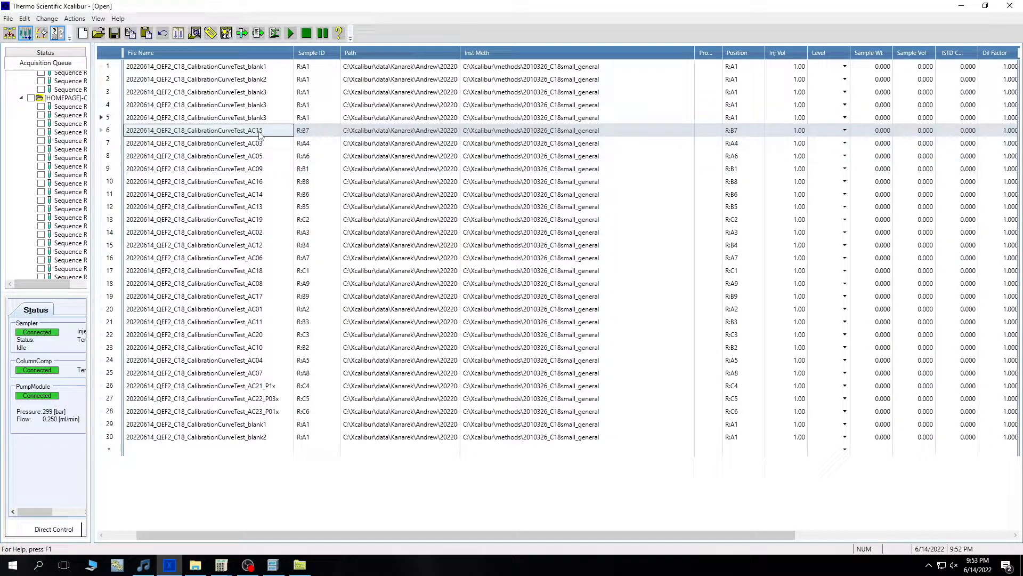
right_click(259, 133)
click(235, 183)
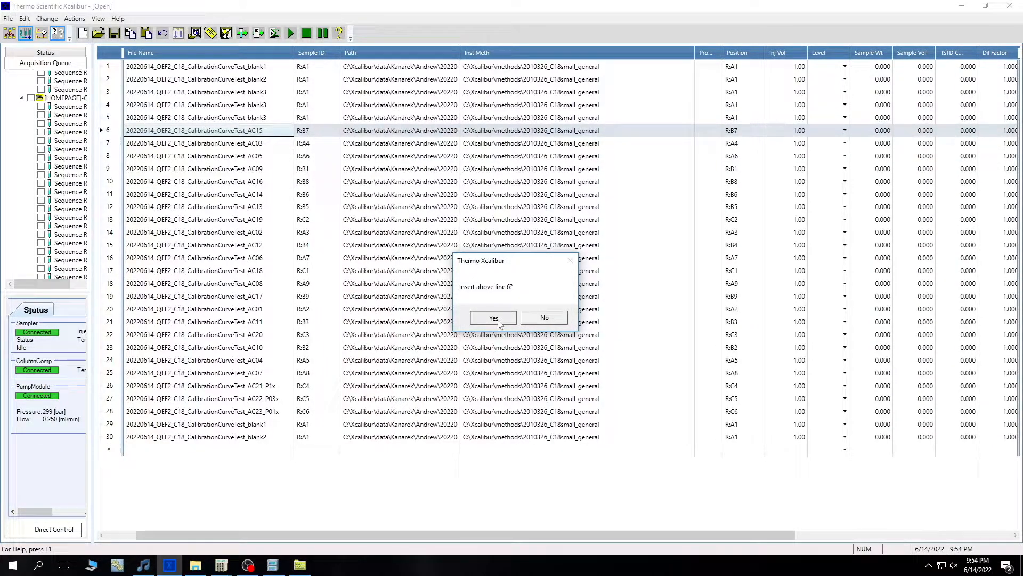
click(493, 317)
- Paste the copied AC21_P1x, AC22_P03x and AC23_P01x rows over the three inserted rows starting at line 4
right_click(239, 105)
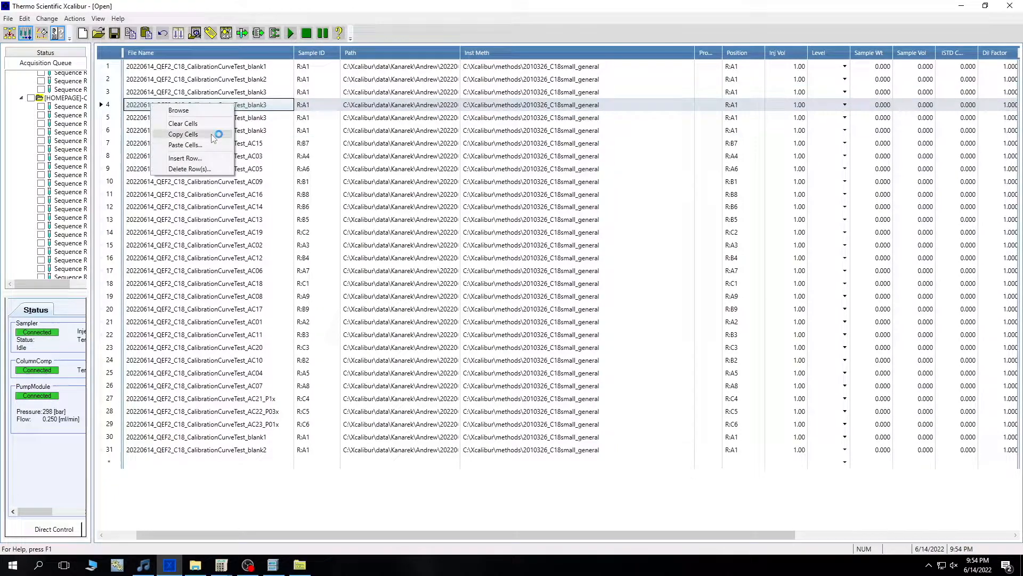
click(211, 144)
click(533, 319)
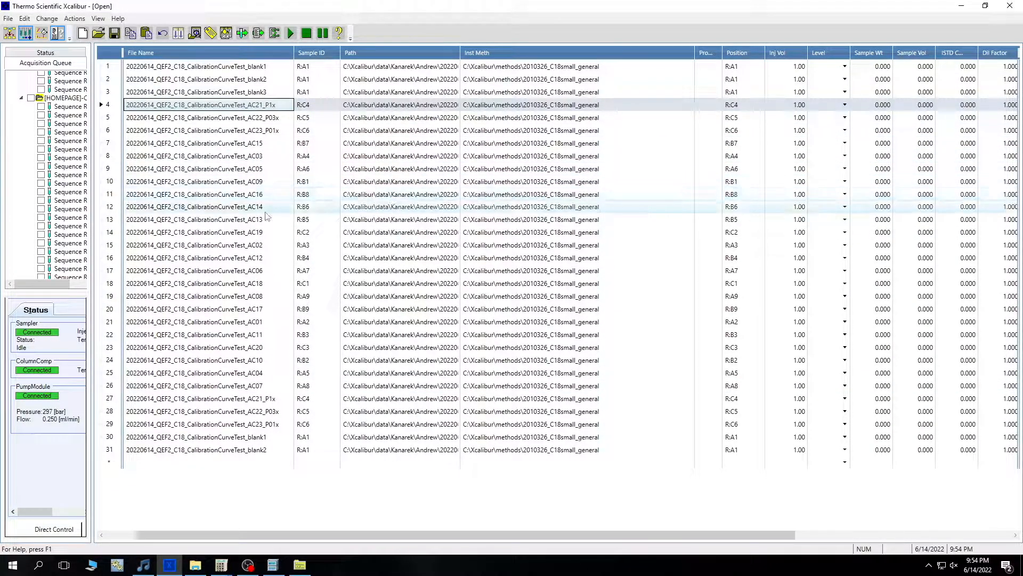
- Insert two new rows above the AC12 sample, at lines 16 and 17
right_click(270, 259)
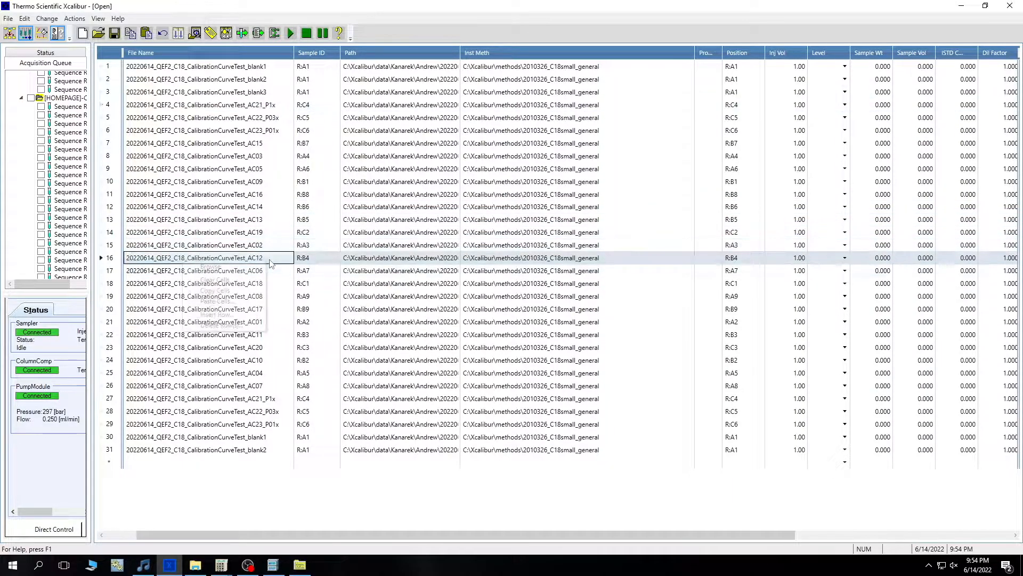
click(250, 314)
key(Return)
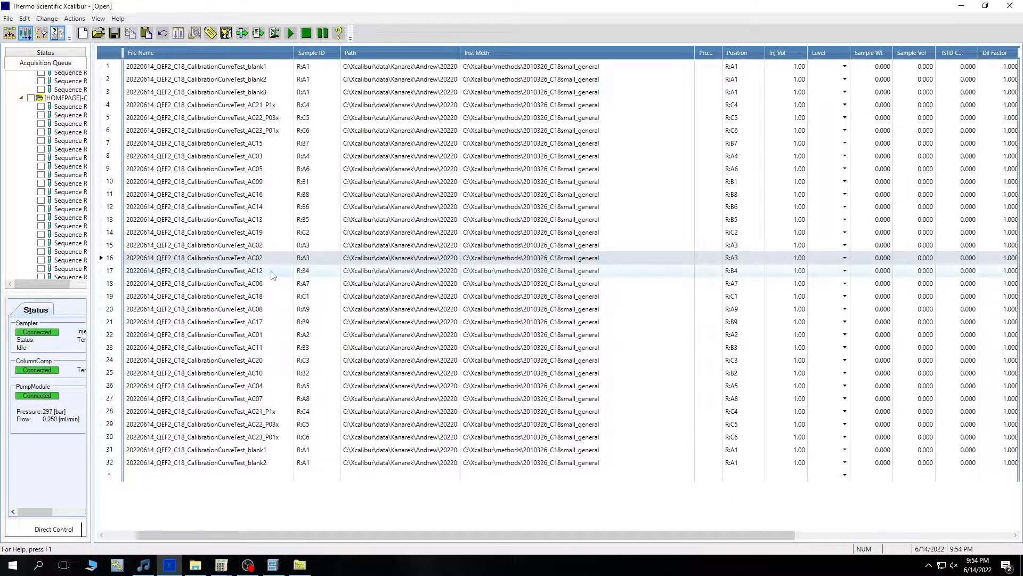
right_click(272, 274)
click(250, 326)
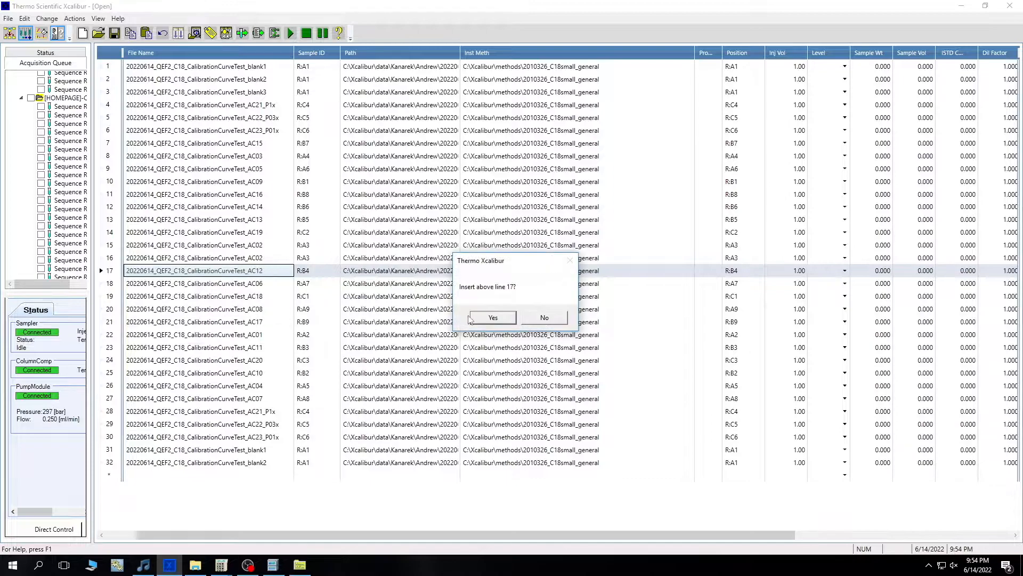
key(Return)
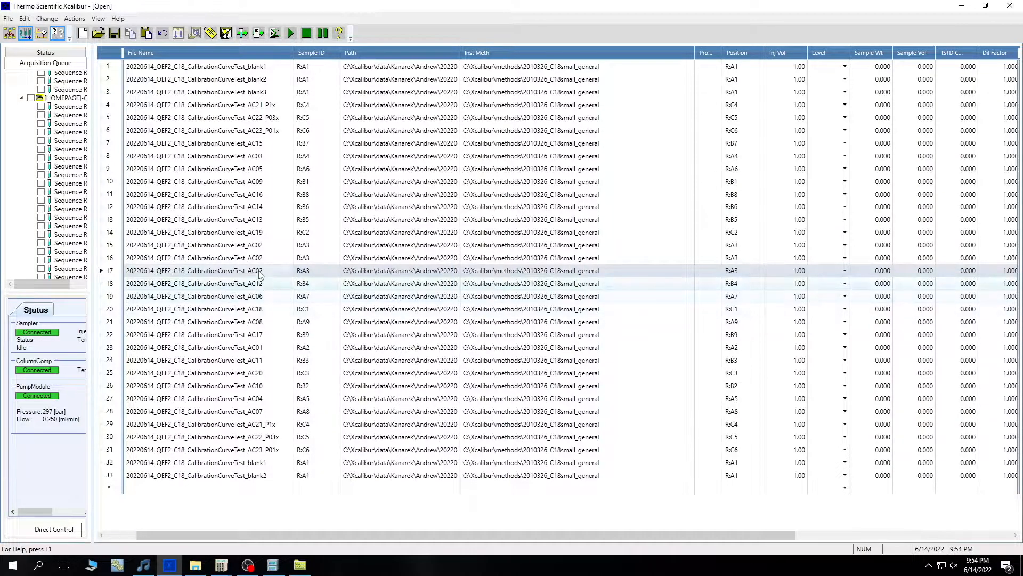
- Copy the complete AC21_P1x row from line 4 and paste it over the inserted row 16
click(104, 106)
right_click(178, 101)
click(139, 132)
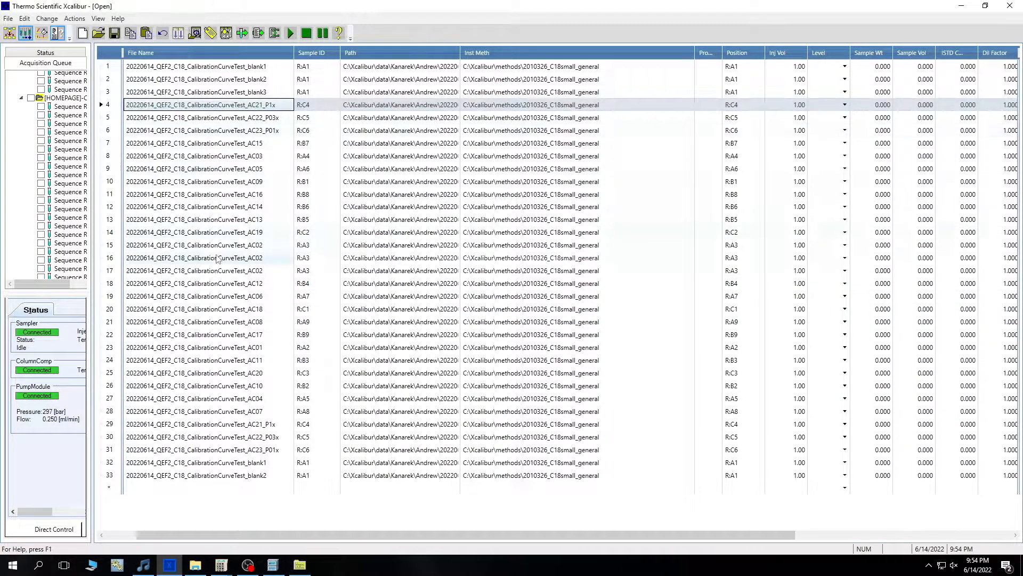
right_click(214, 261)
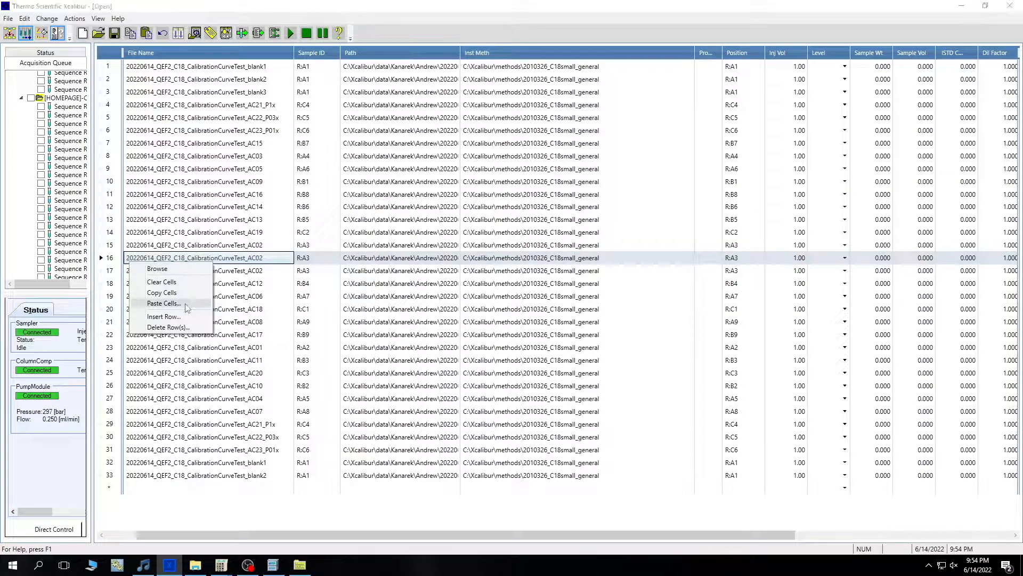
click(163, 304)
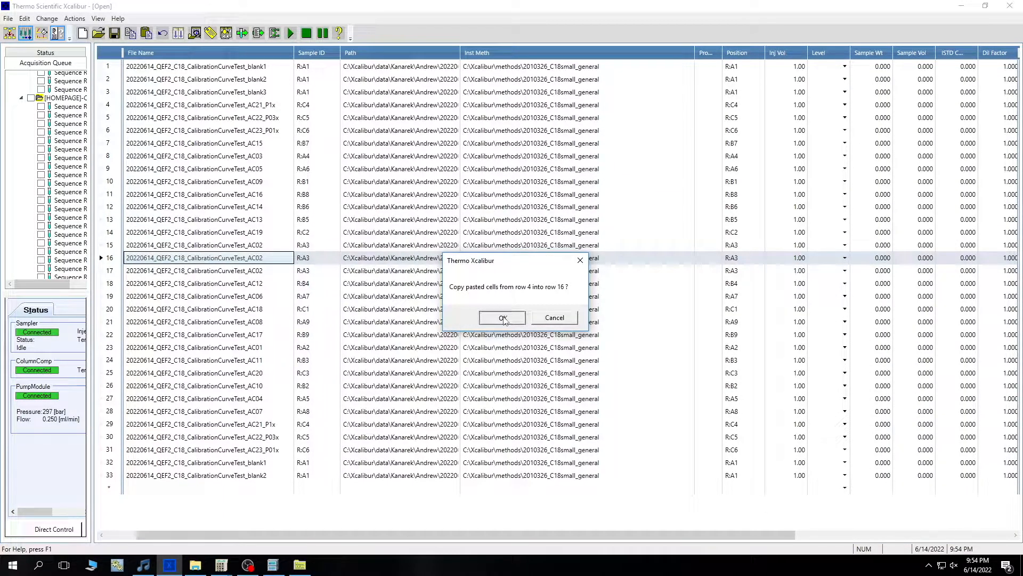
click(502, 318)
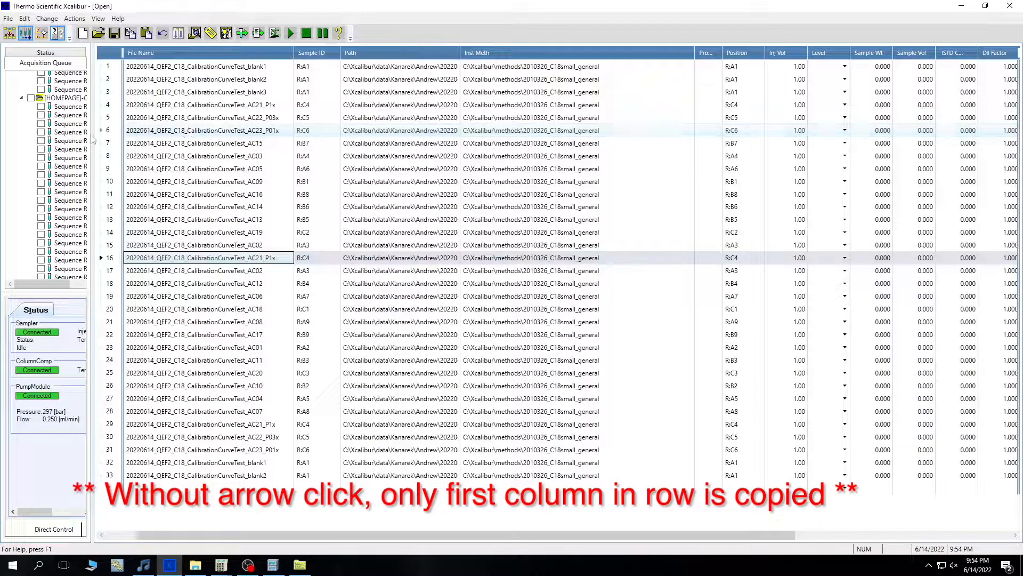
- Copy the complete AC23_P01x row from line 6 and paste it over the inserted row 17
click(159, 130)
right_click(160, 131)
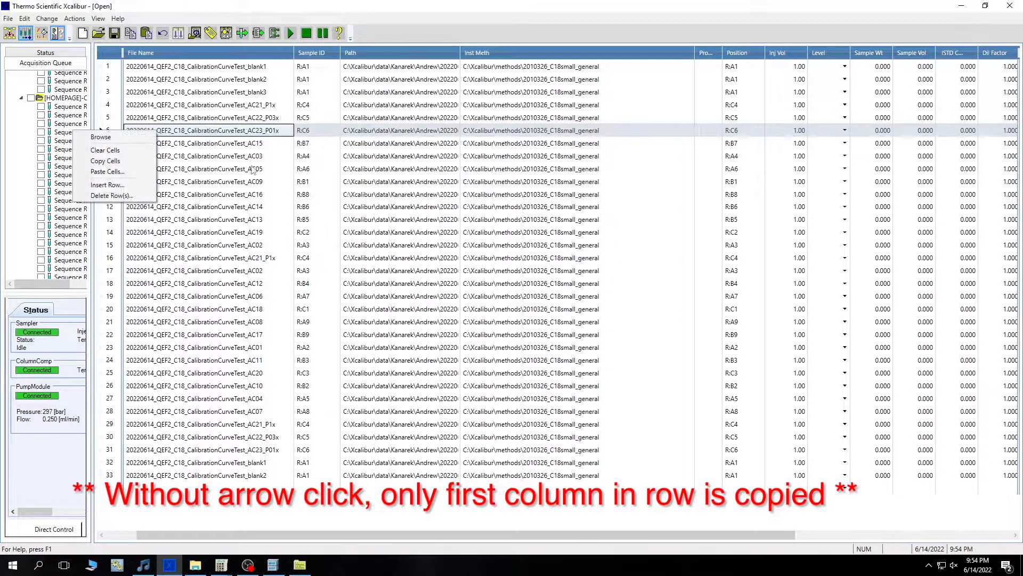
click(127, 162)
click(239, 270)
right_click(239, 271)
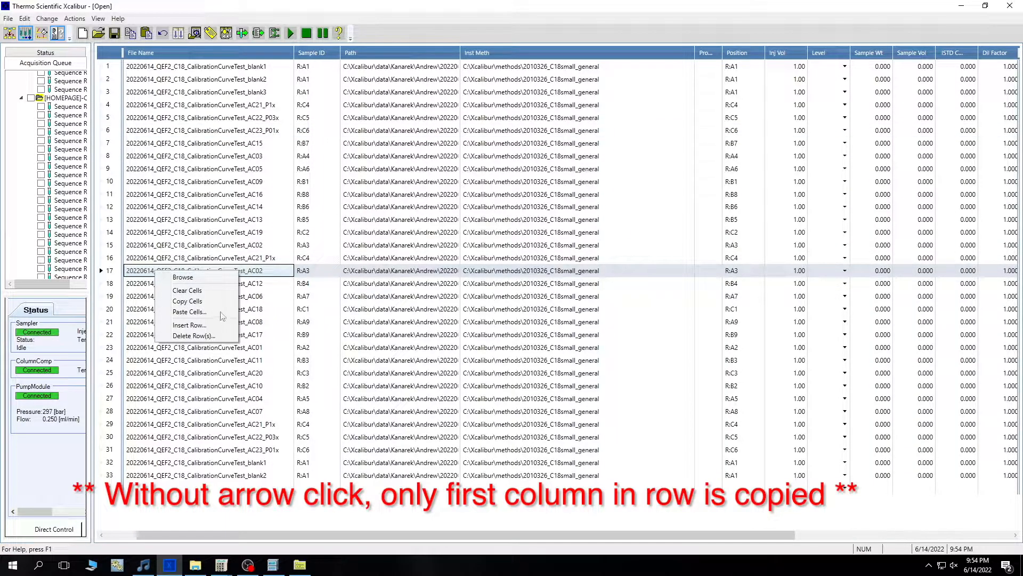
click(220, 311)
key(Return)
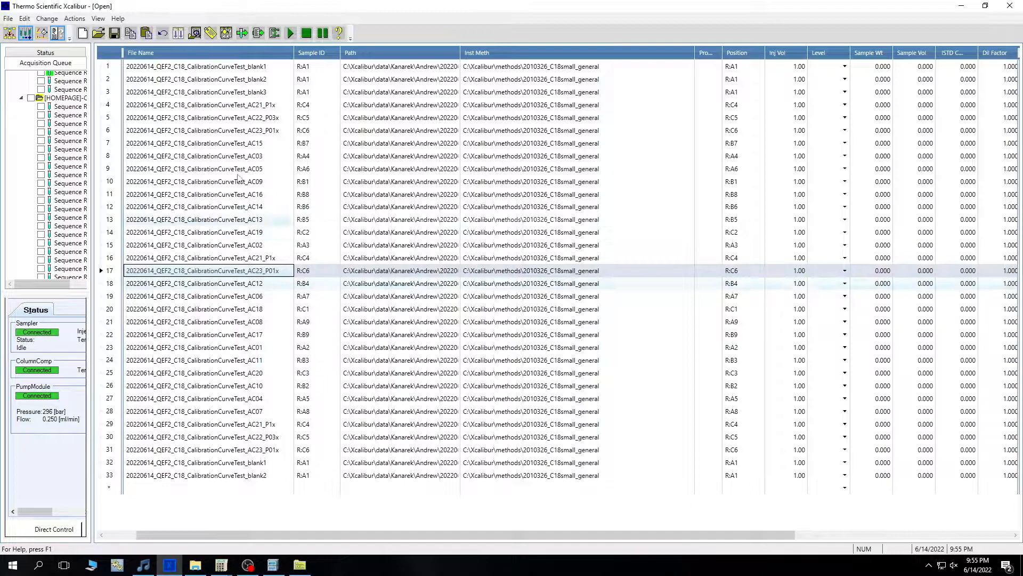
- Insert three new rows above the first AC21_P1x sample, at lines 4 to 6 after the blank3 row
right_click(268, 109)
click(239, 160)
click(496, 320)
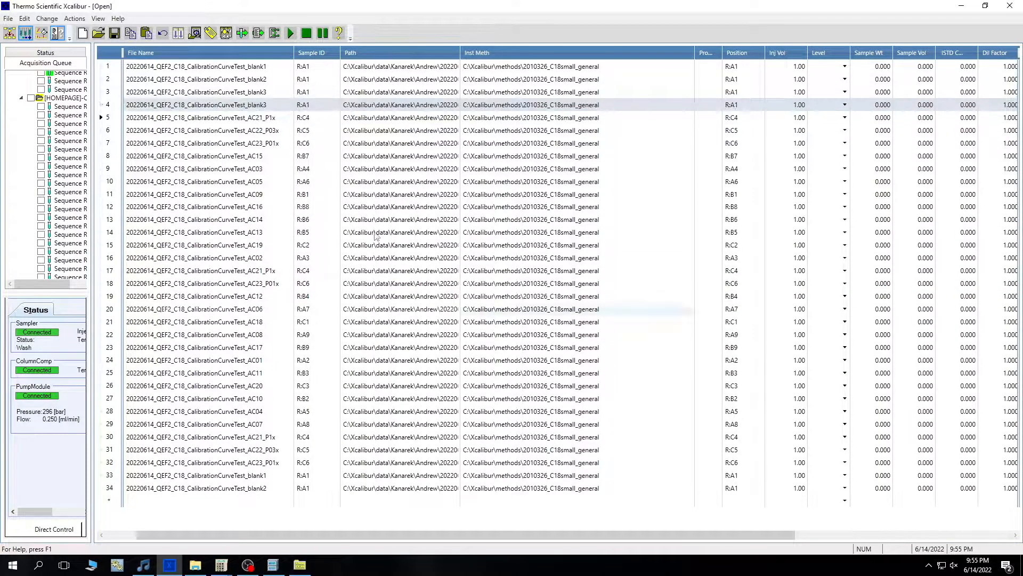
right_click(250, 122)
click(238, 175)
click(494, 316)
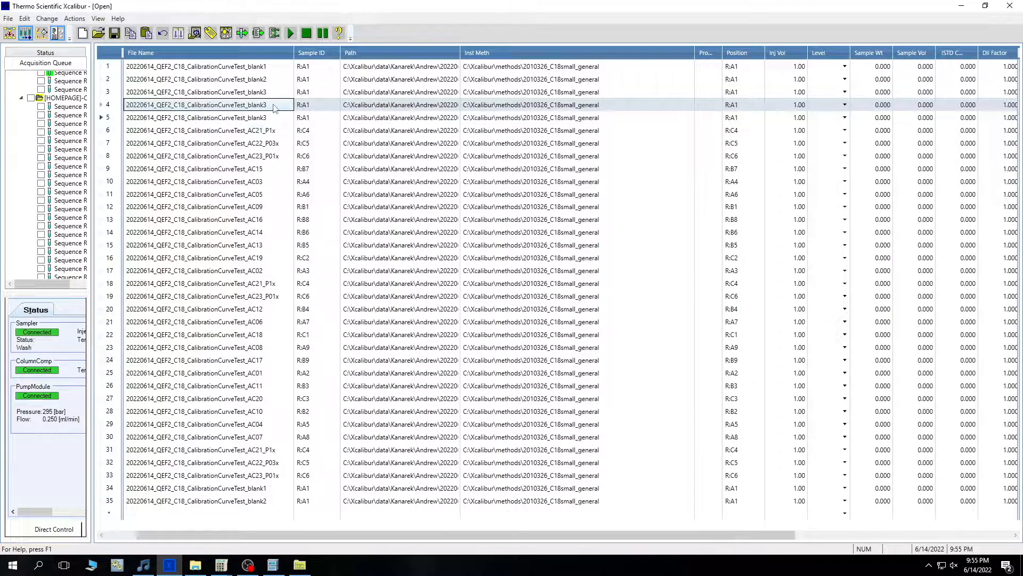
right_click(266, 130)
click(256, 185)
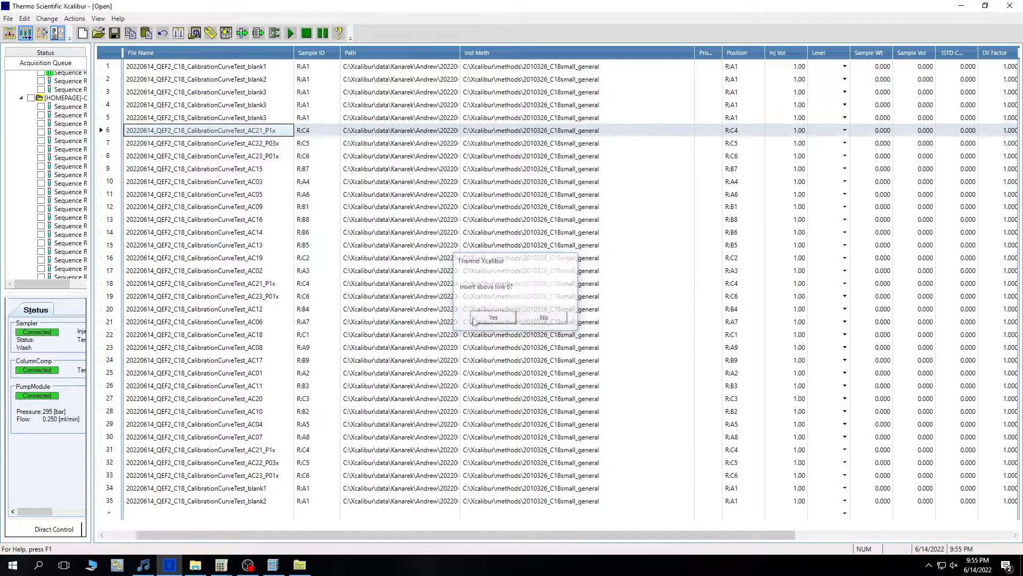
click(493, 317)
- Change the file name endings of the three inserted rows 4 to 6 to uQress, uAAs and blank4
click(280, 105)
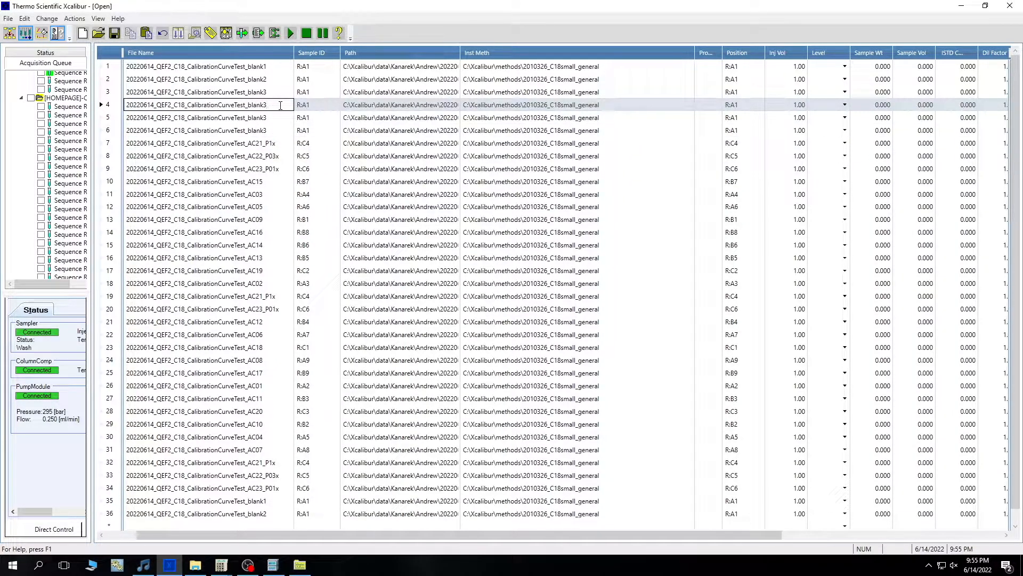
text(uQress)
key(Return)
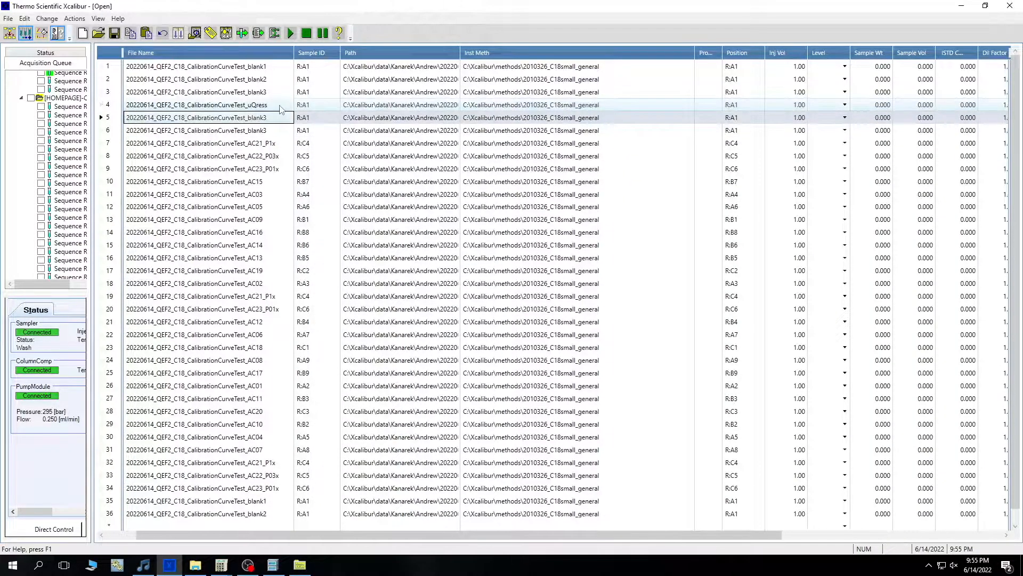
click(279, 116)
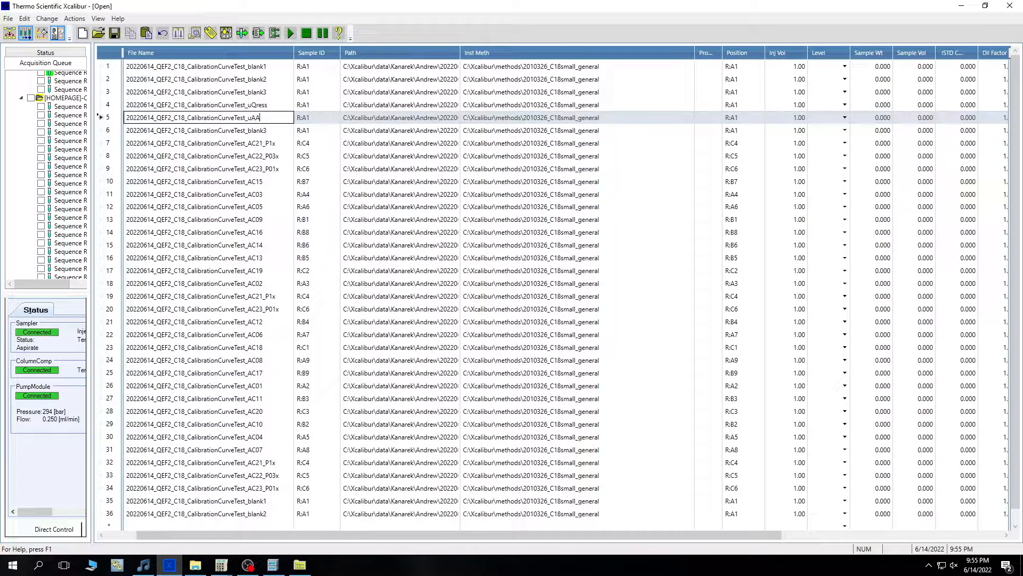
key(Return)
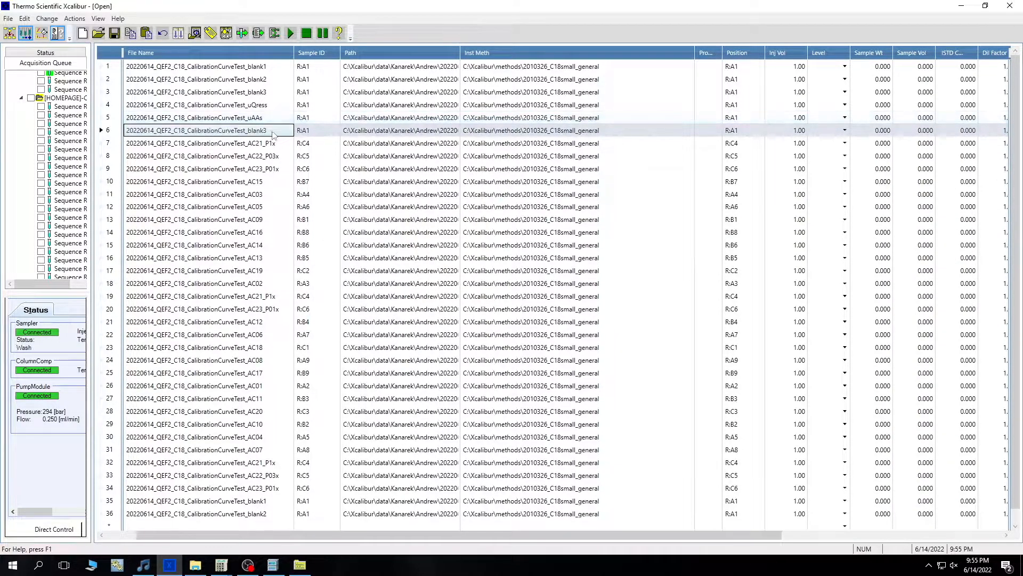
click(275, 132)
key(BackSpace)
text(4)
key(Return)
- Renumber the two closing blanks in rows 35 and 36 as blank5 and blank6
scroll(272, 247, down, 1)
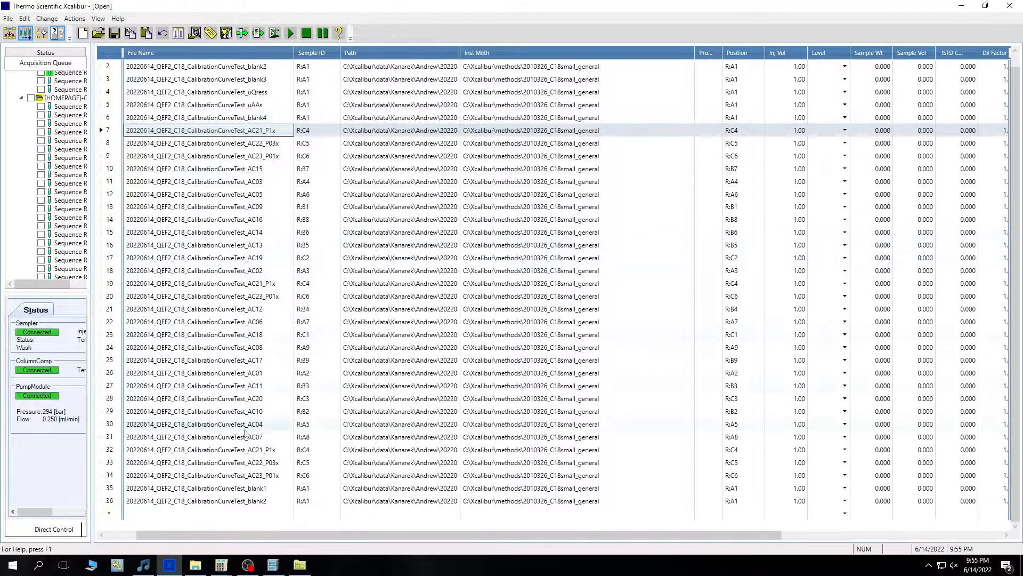
click(280, 490)
key(BackSpace)
text(5)
key(Return)
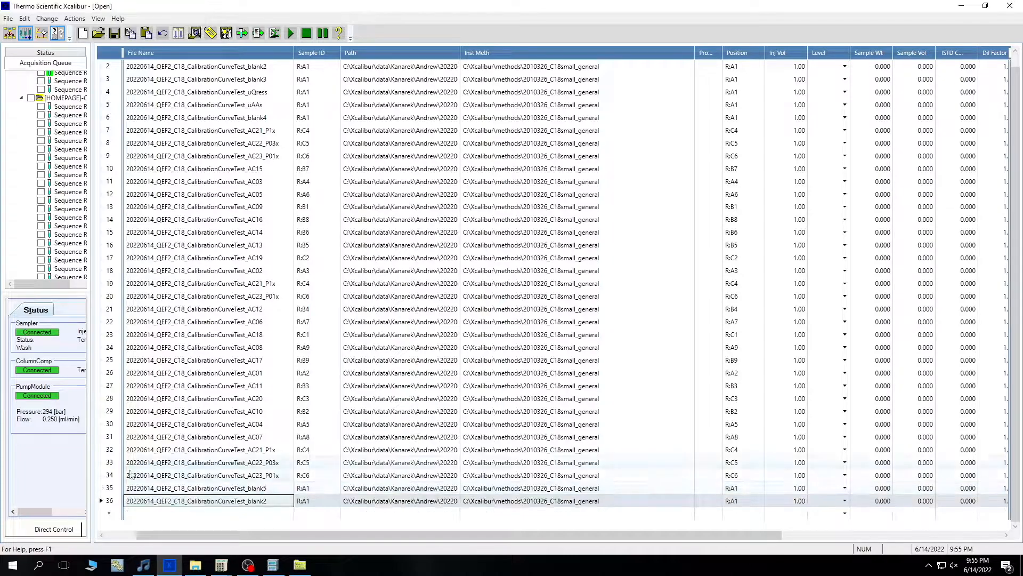
click(285, 502)
key(BackSpace)
text(6)
key(Return)
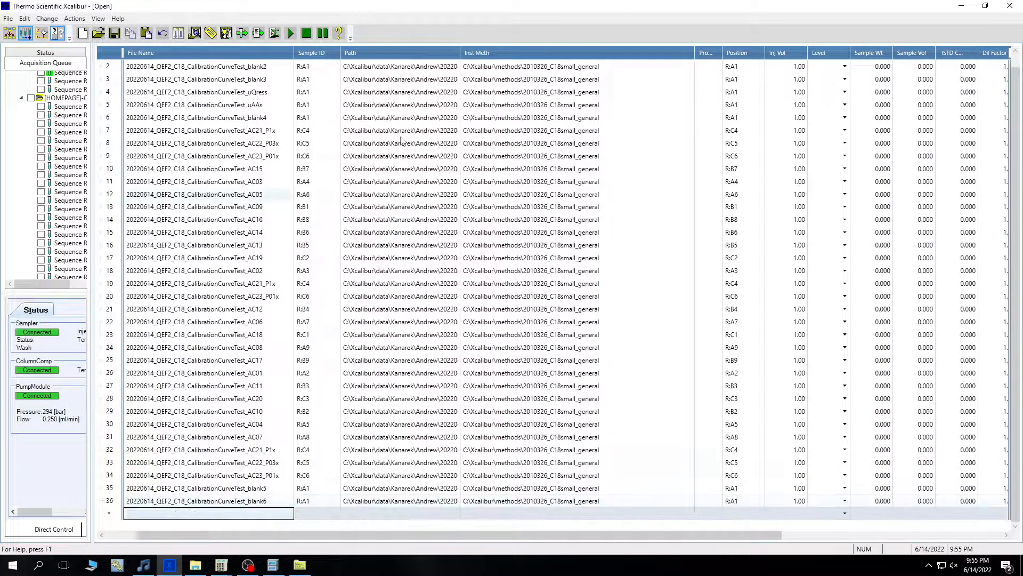
- Set the Sample ID of the uQress row to R:F8 and of the uAAs row to R:F9
scroll(314, 115, up, 1)
click(315, 105)
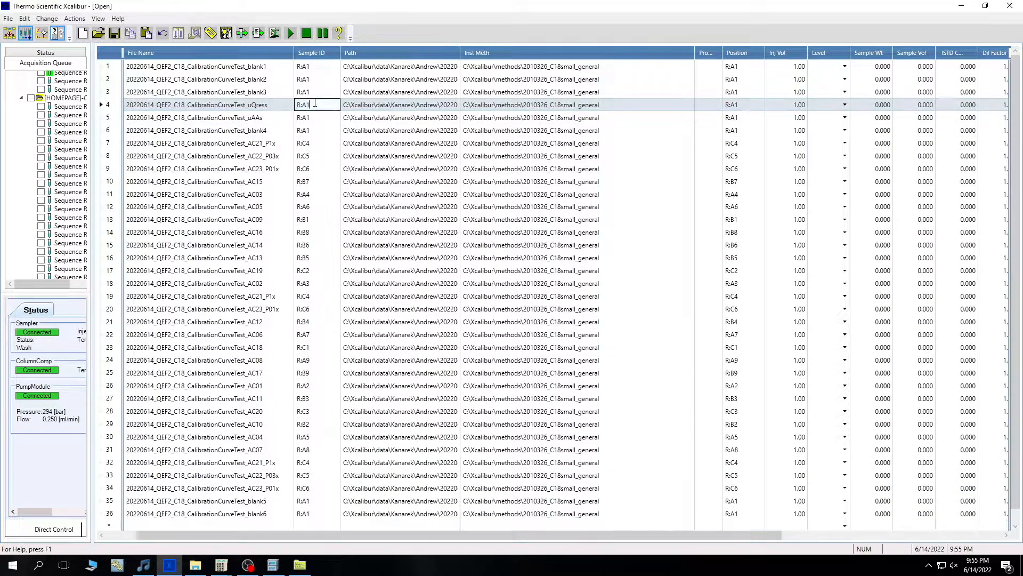
key(BackSpace)
key(BackSpace)
text(F8)
key(Return)
click(317, 119)
key(BackSpace)
key(BackSpace)
text(F0)
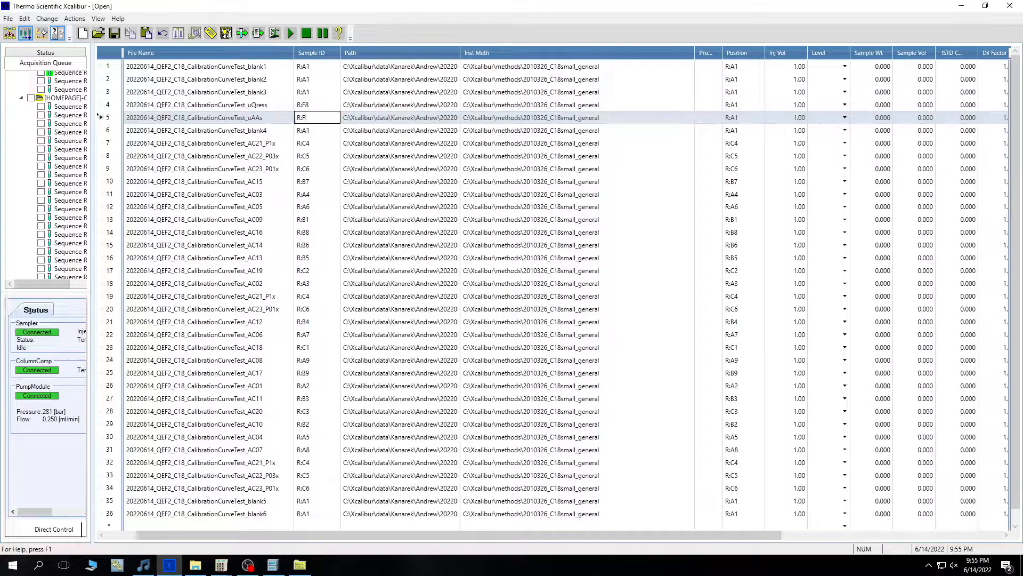
key(Return)
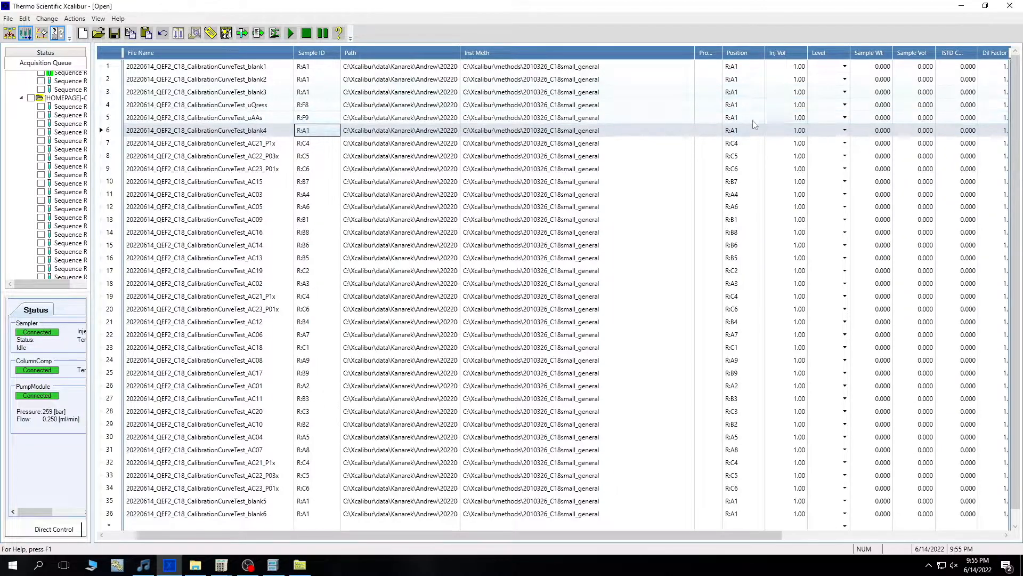
- Set the vial position of the uQress row to R:F8 and of the uAAs row to R:F9
click(746, 105)
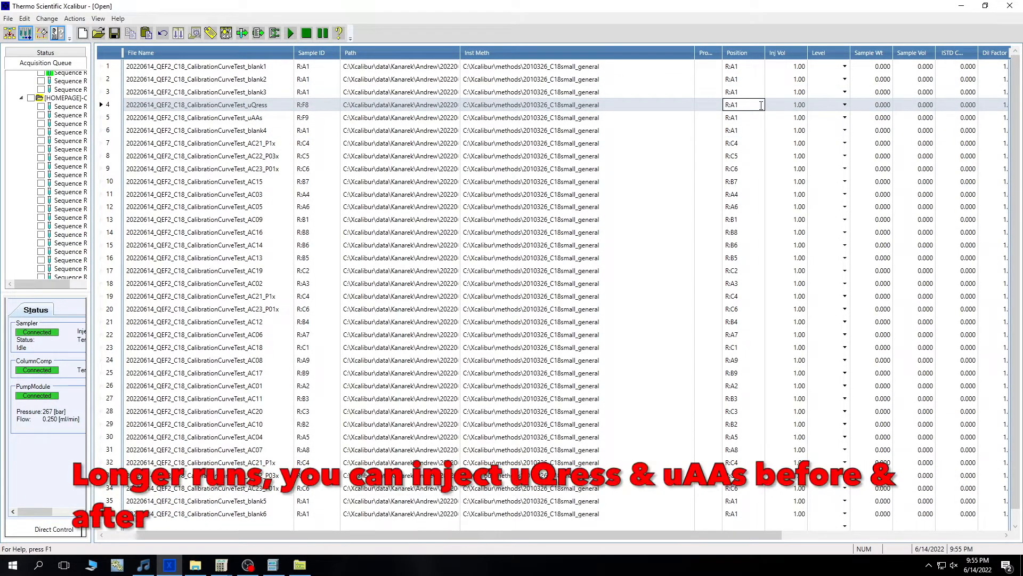
text(F8)
key(Return)
click(746, 117)
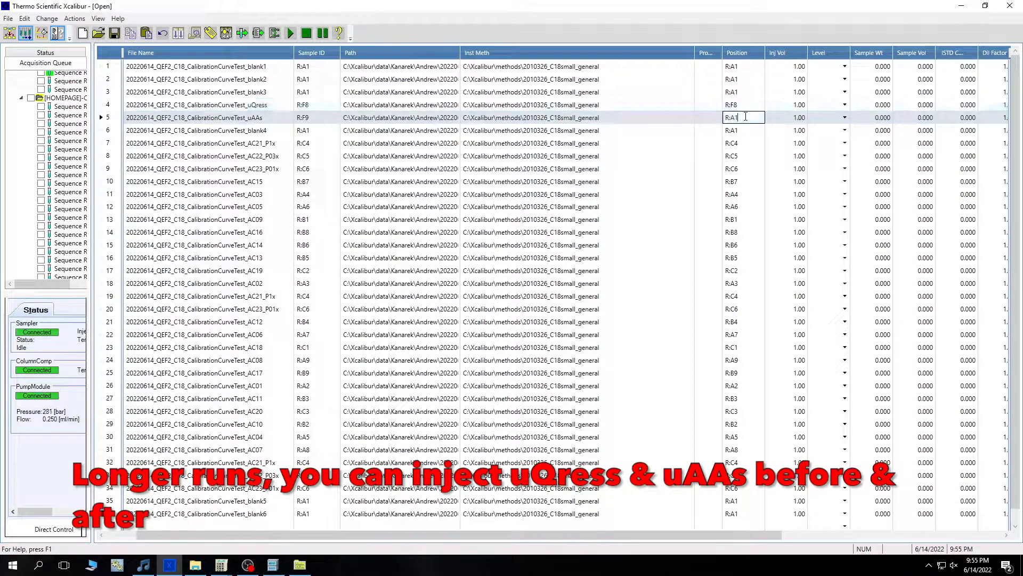
key(BackSpace)
key(BackSpace)
text(F9)
key(Return)
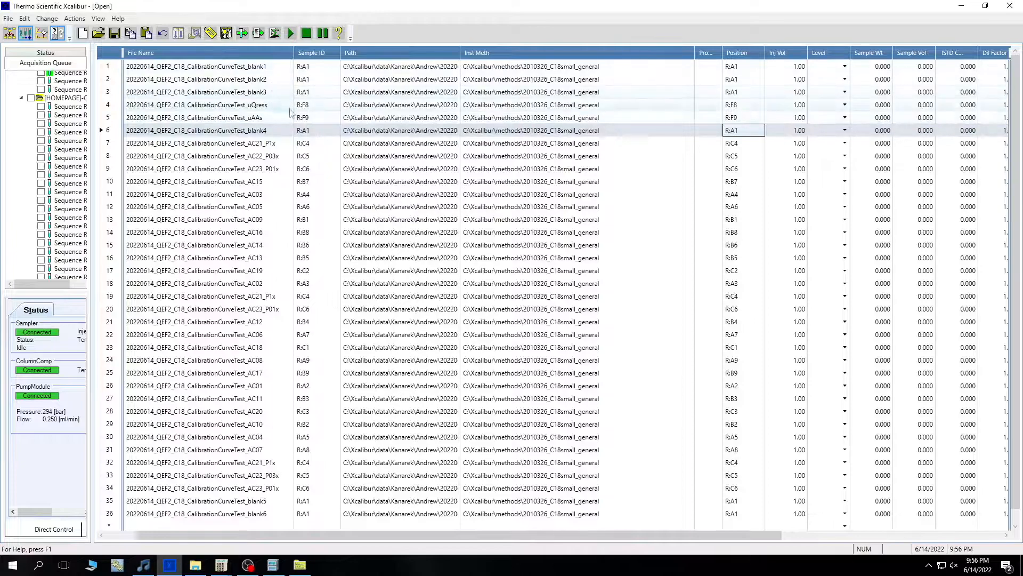
- Save the sequence in the 20220614 folder as 20220614_QEF2_C18_CalibrationCurveTest_rand
scroll(272, 120, down, 1)
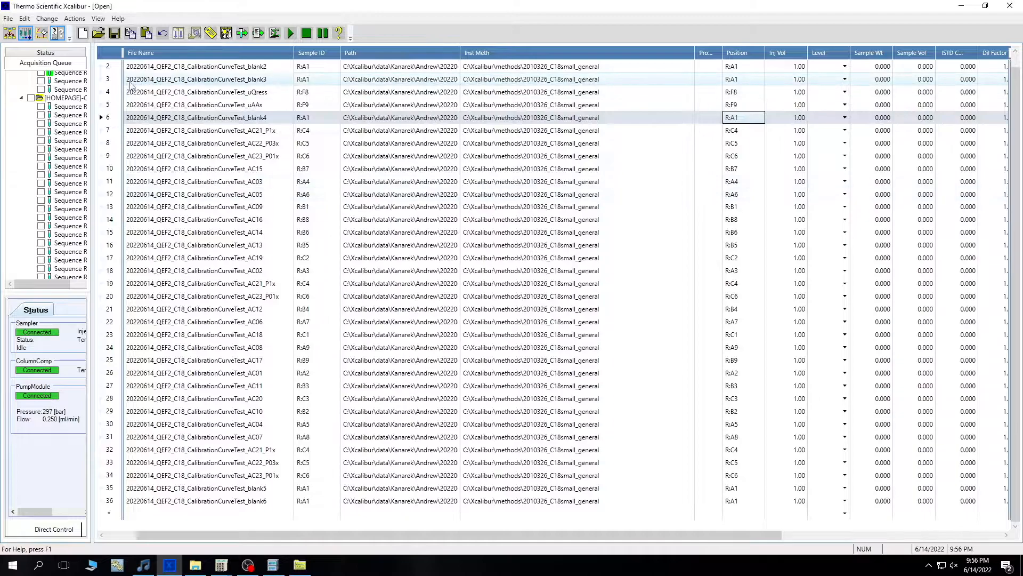
click(114, 34)
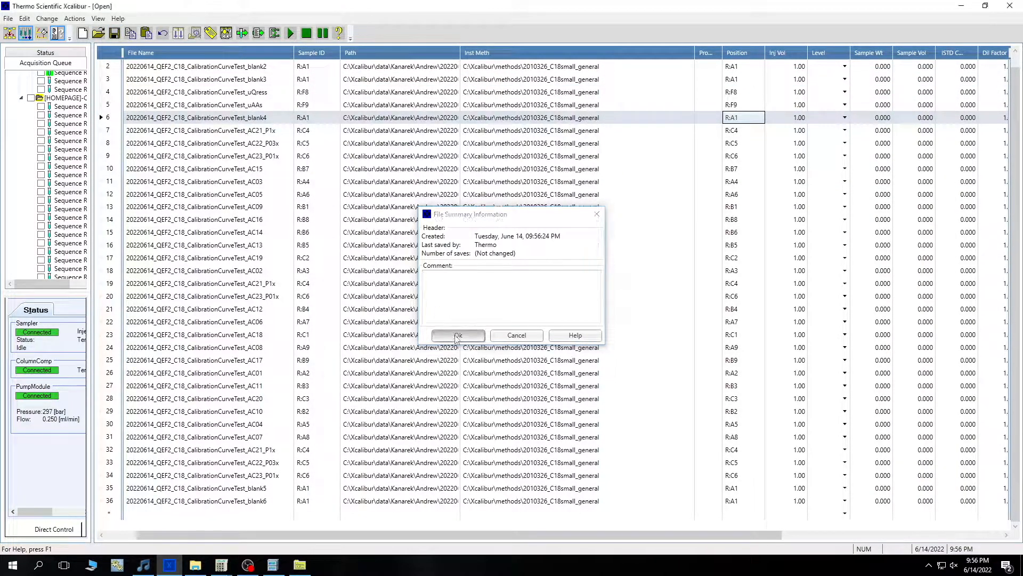
click(453, 331)
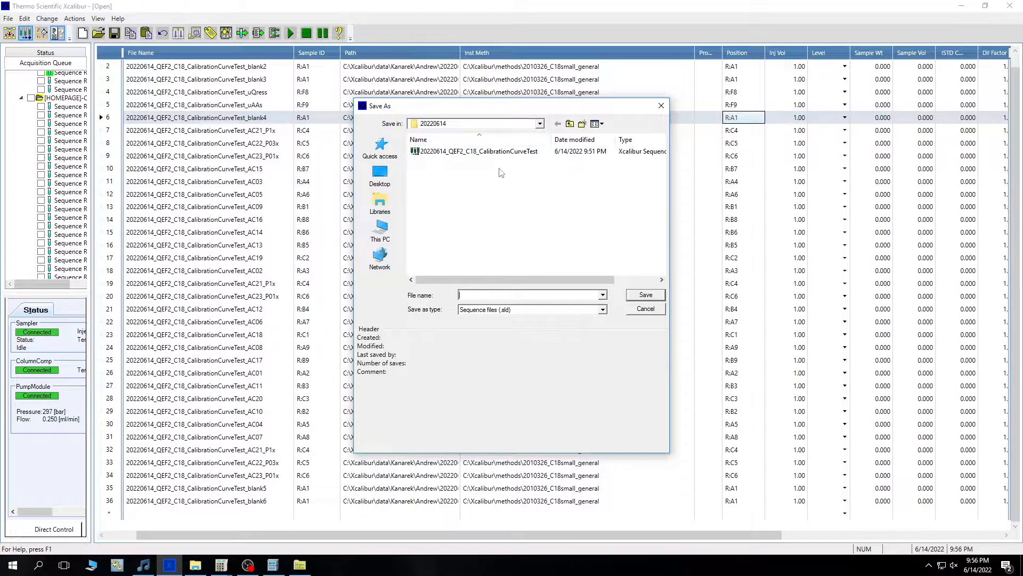
click(500, 151)
click(587, 294)
text(_rand)
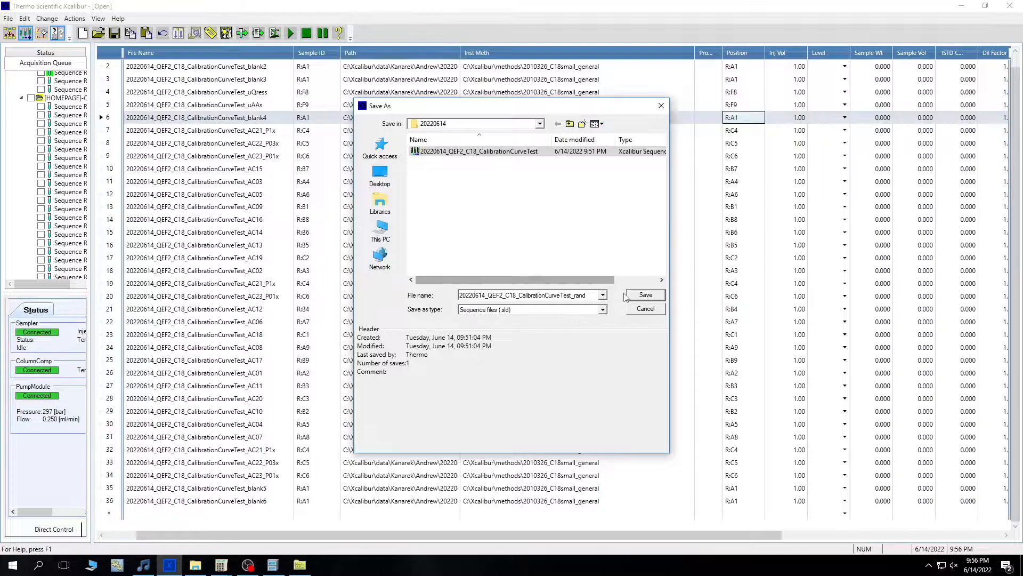
click(646, 295)
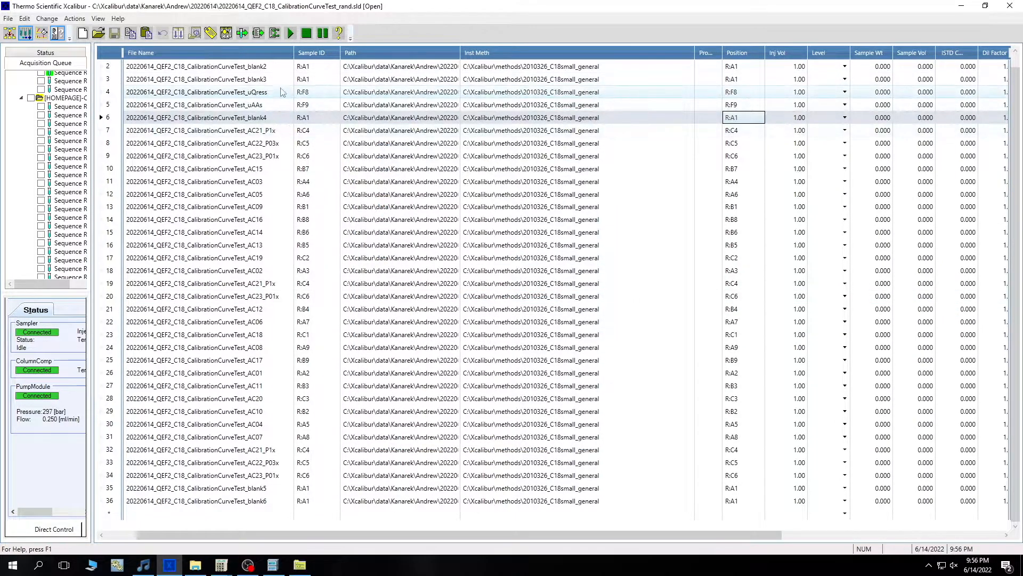
- Submit the sequence run with the system set to Standby after the sequence
click(242, 33)
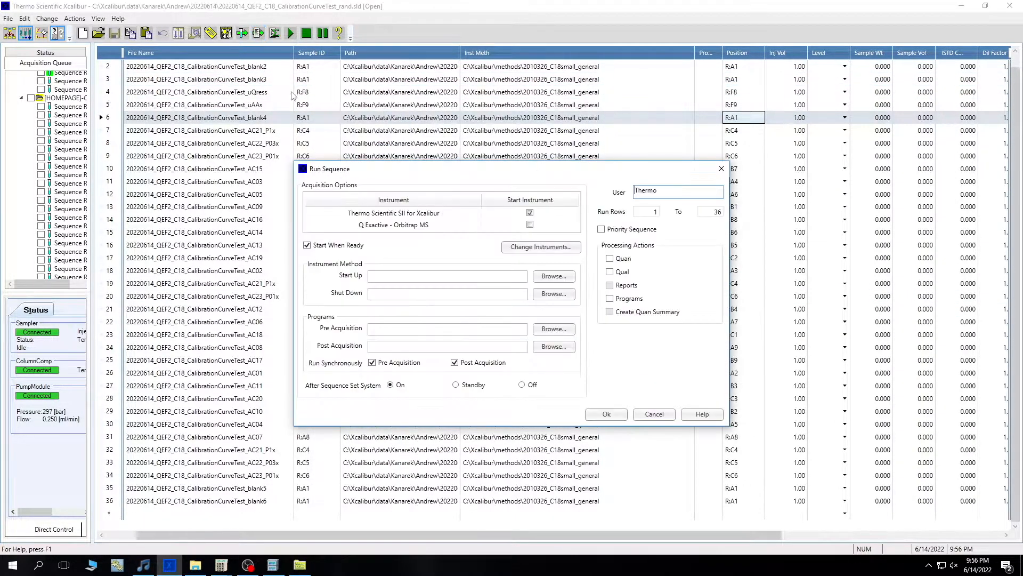
click(468, 384)
click(605, 419)
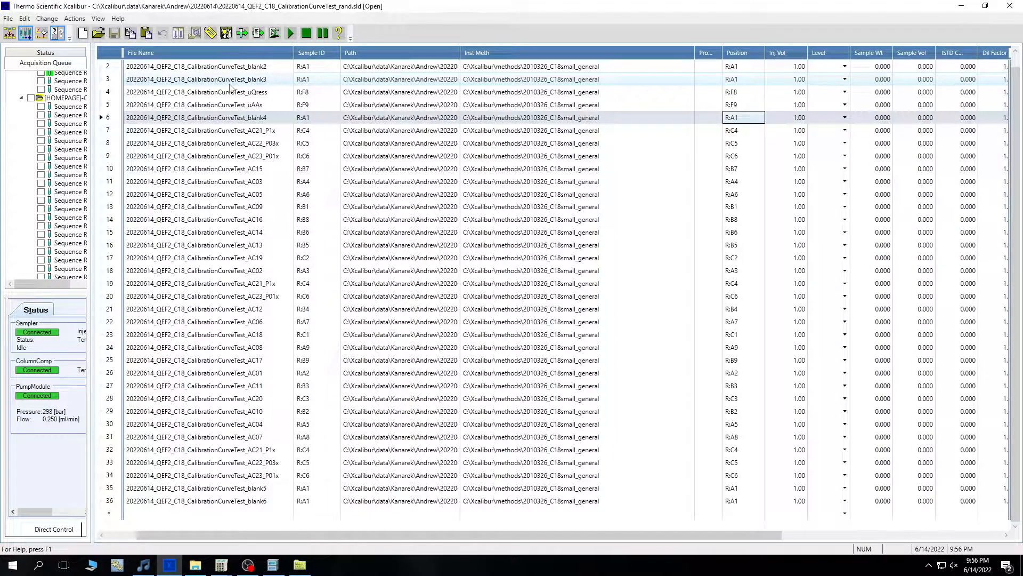
click(231, 83)
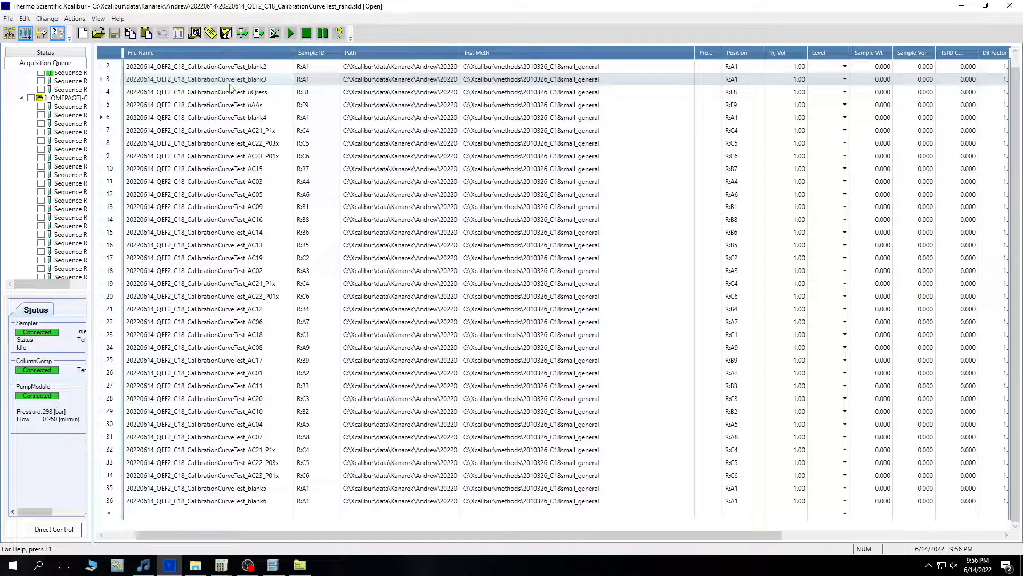